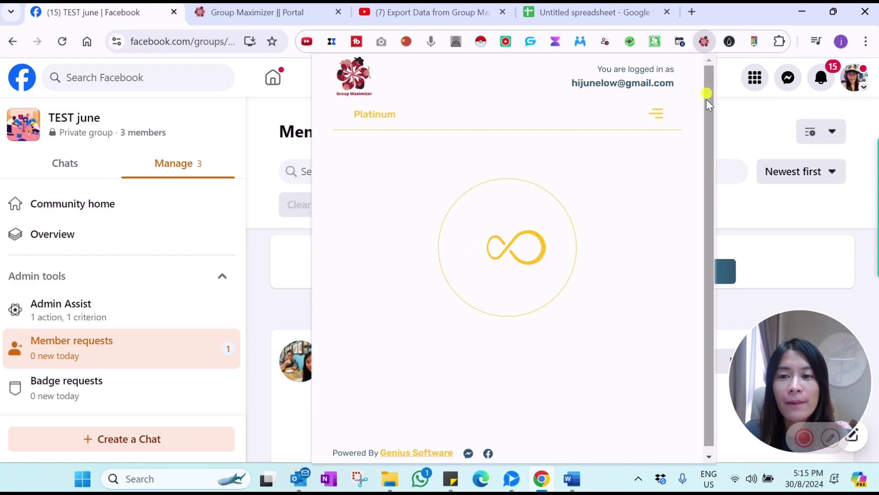
Step: Open the Group Maximizer web portal from the extension popup's menu
click(658, 118)
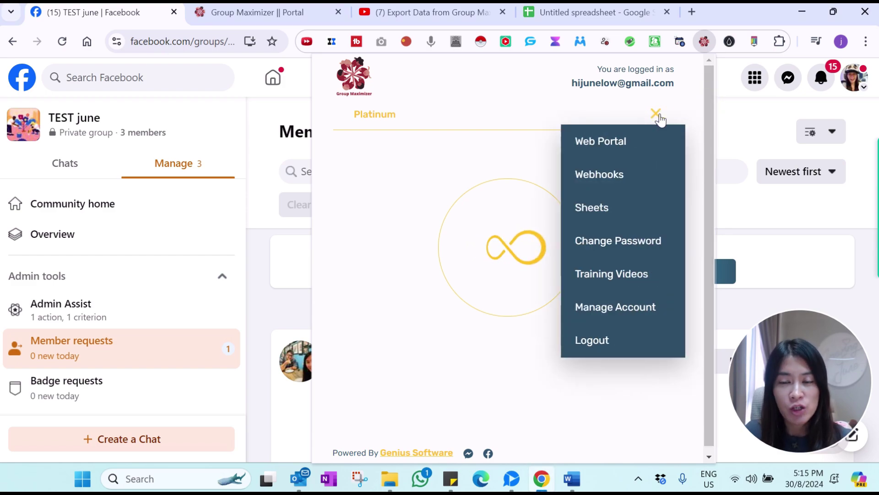
click(609, 148)
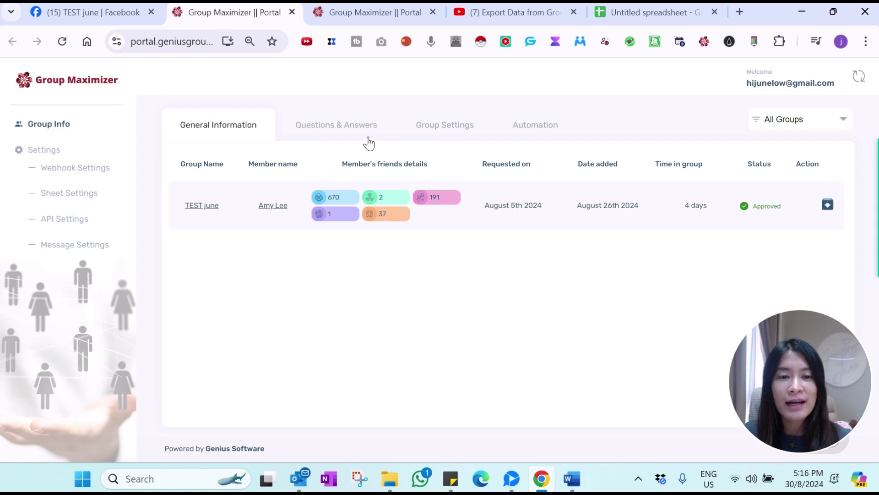
Step: Show the Questions & Answers tab filtered to the TEST june group
click(343, 134)
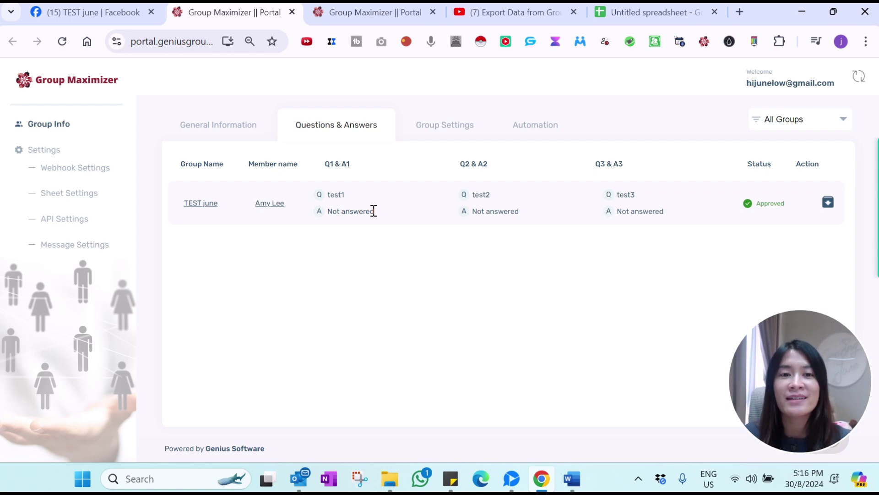
click(453, 125)
click(457, 130)
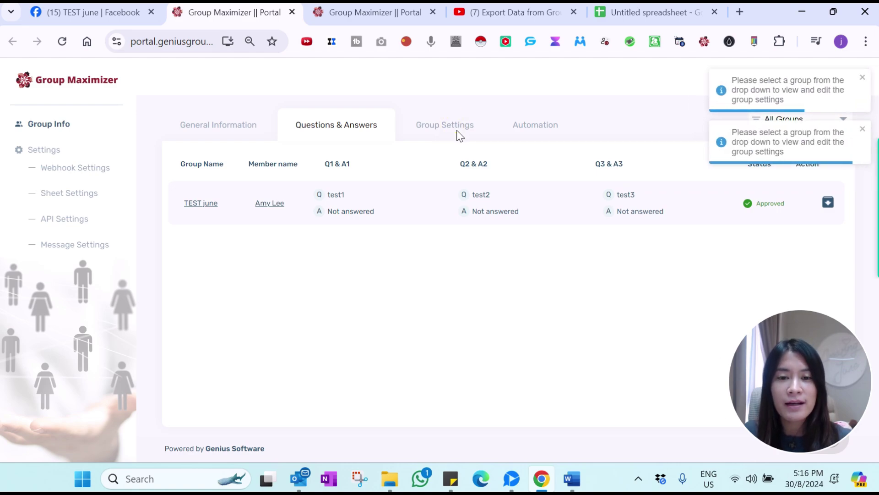
click(862, 129)
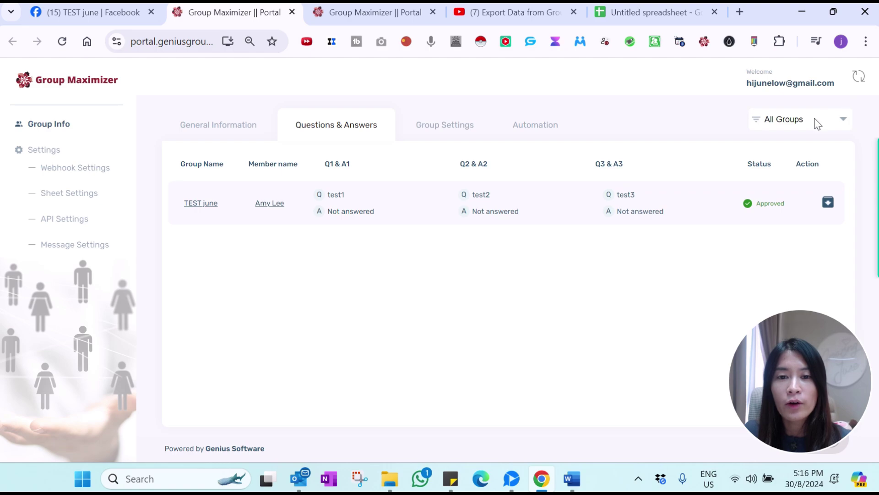
click(815, 123)
click(806, 155)
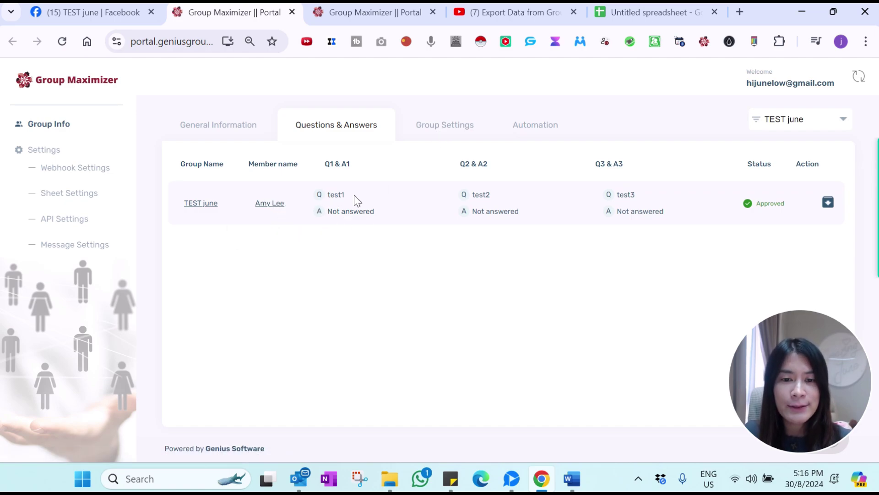
Step: Open TEST june's Group Settings; leave question messaging and email verification off
click(442, 127)
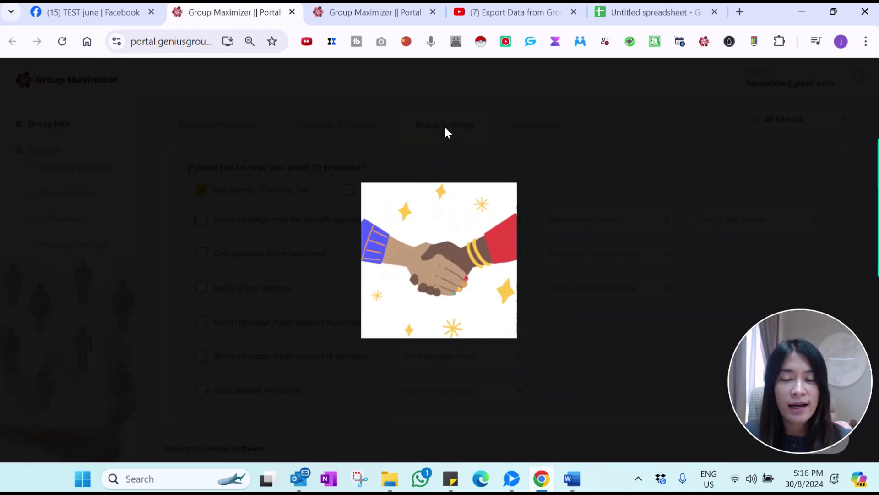
scroll(424, 279, down, 3)
scroll(293, 299, up, 3)
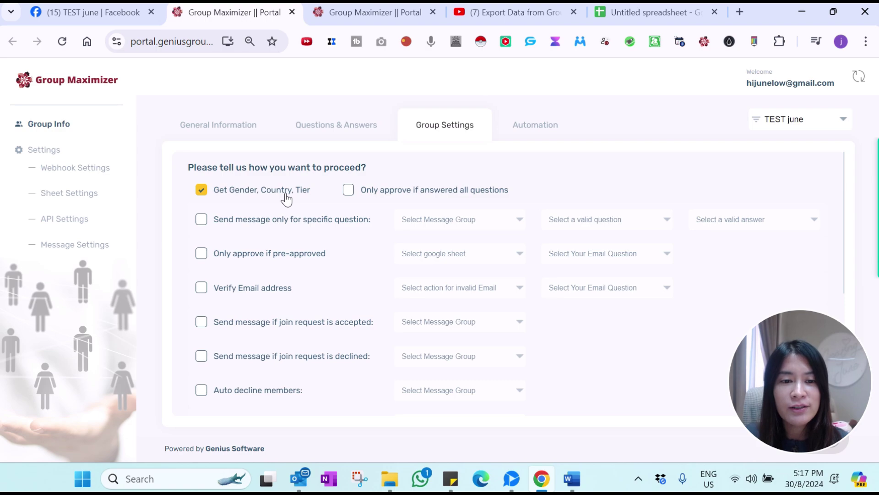
click(202, 222)
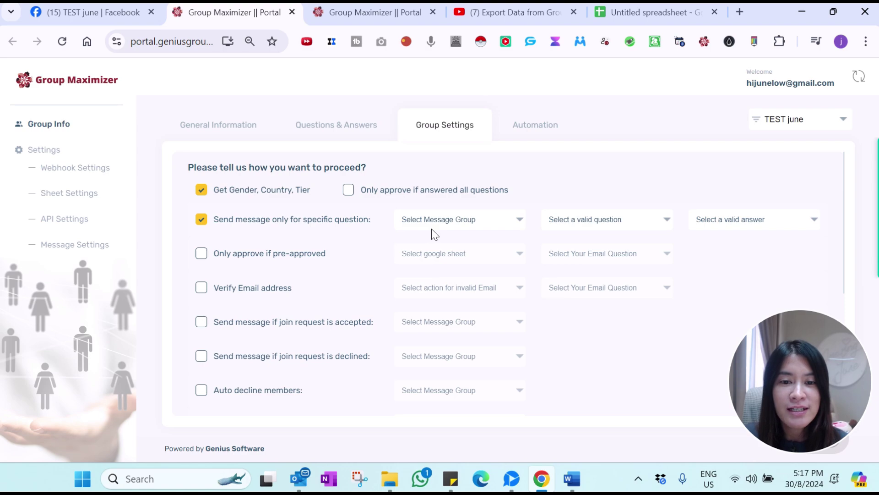
click(201, 219)
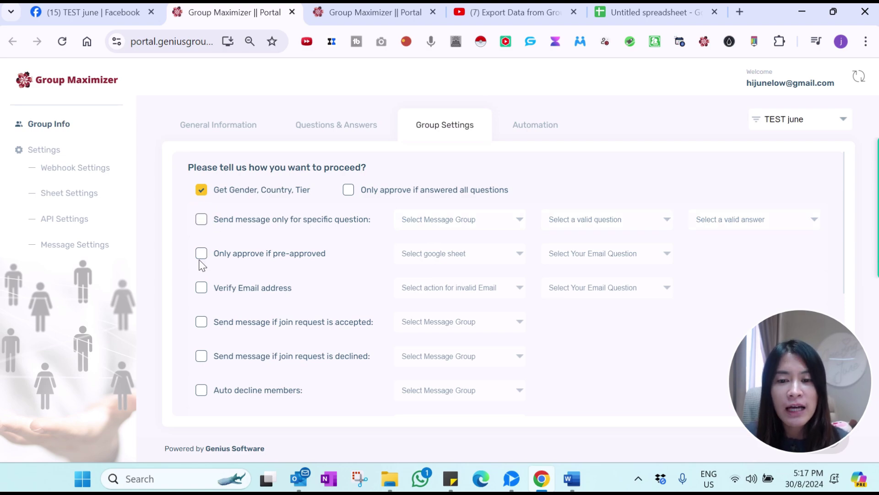
click(202, 287)
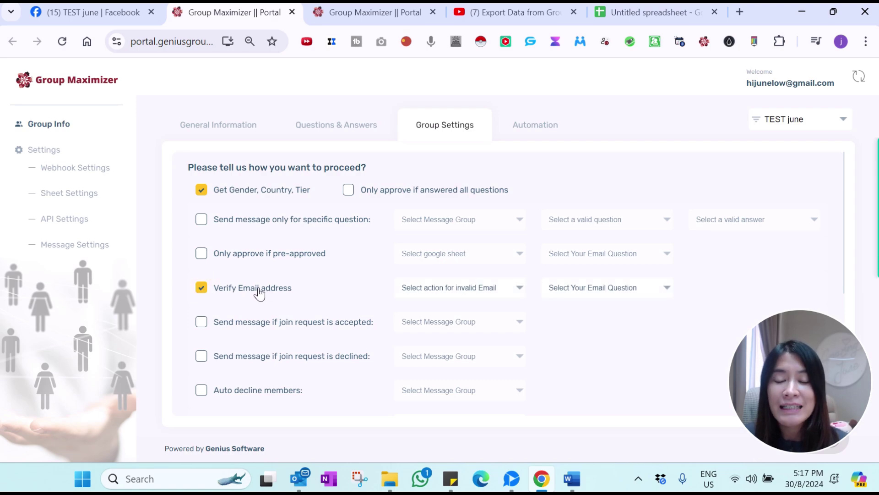
click(202, 288)
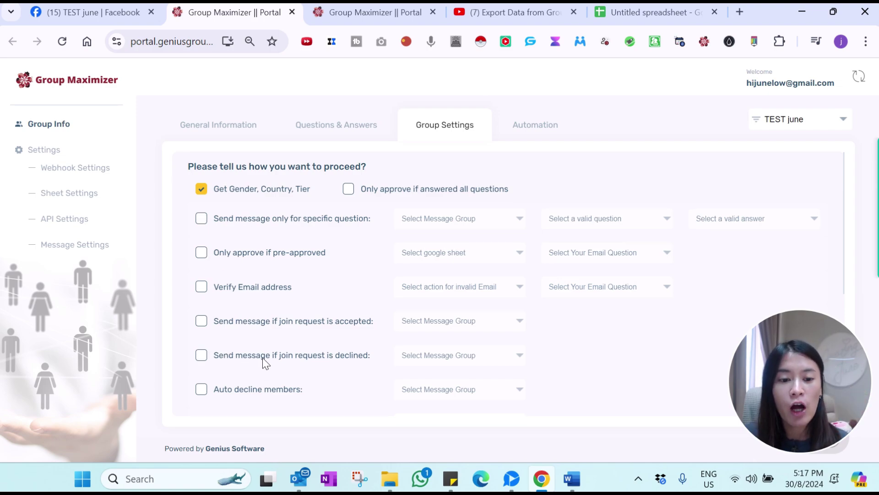
Step: Set Send data to Google Sheet to 'Testing FB Group (June Test)'
scroll(238, 348, down, 1)
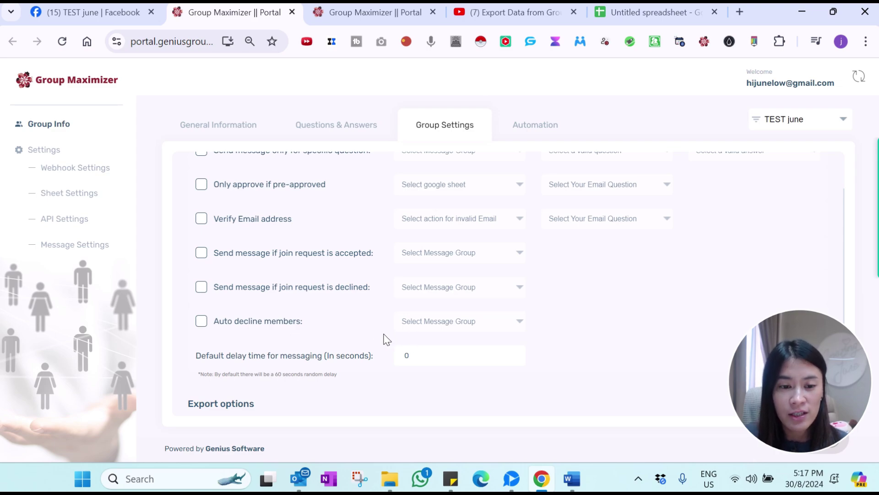
scroll(403, 330, down, 2)
scroll(402, 330, down, 1)
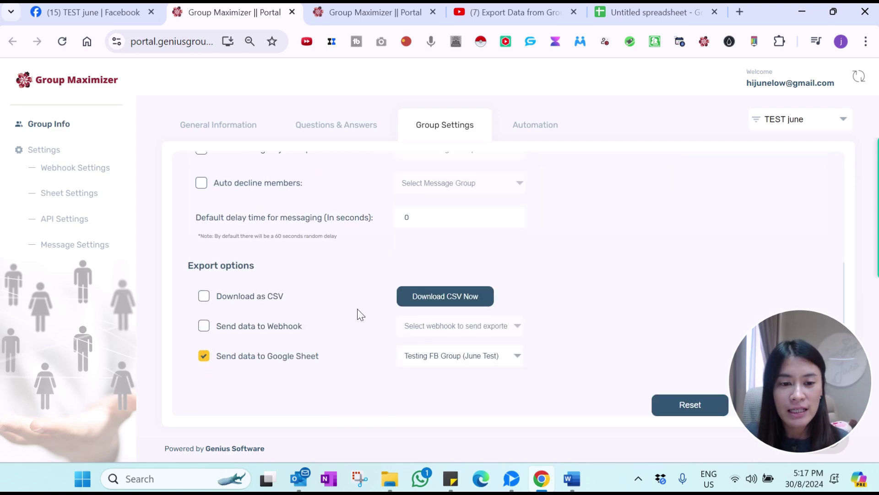
click(471, 360)
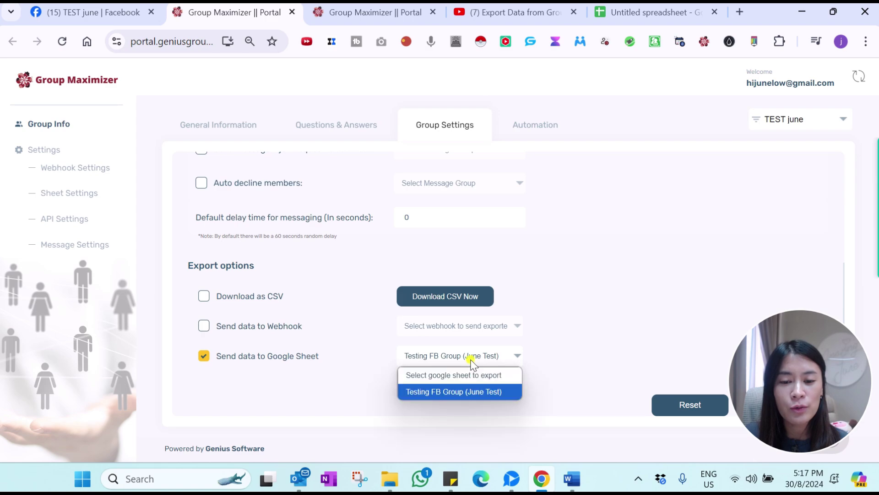
click(461, 392)
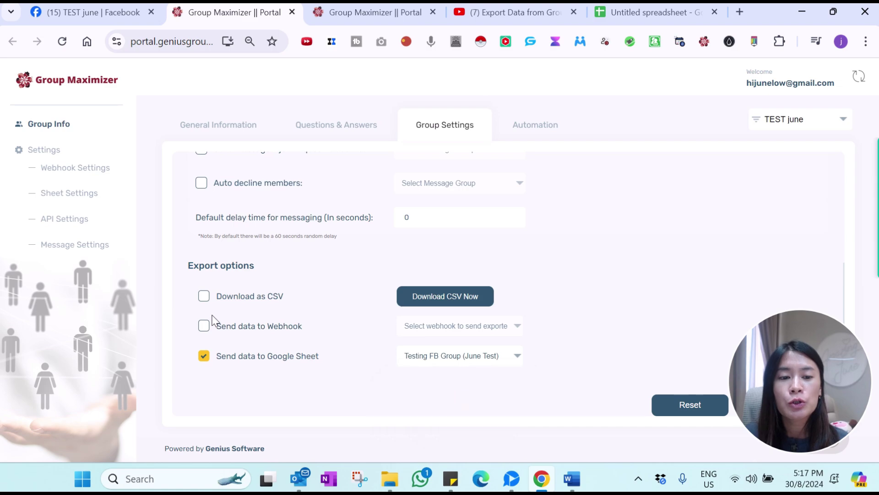
scroll(281, 338, up, 5)
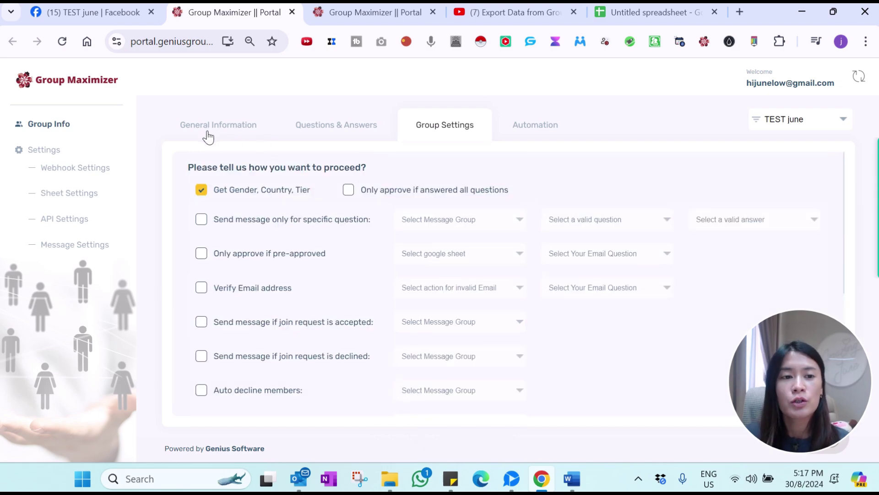
Step: Enable Group Maximizer automation on the Facebook group and select the pending member request
click(101, 13)
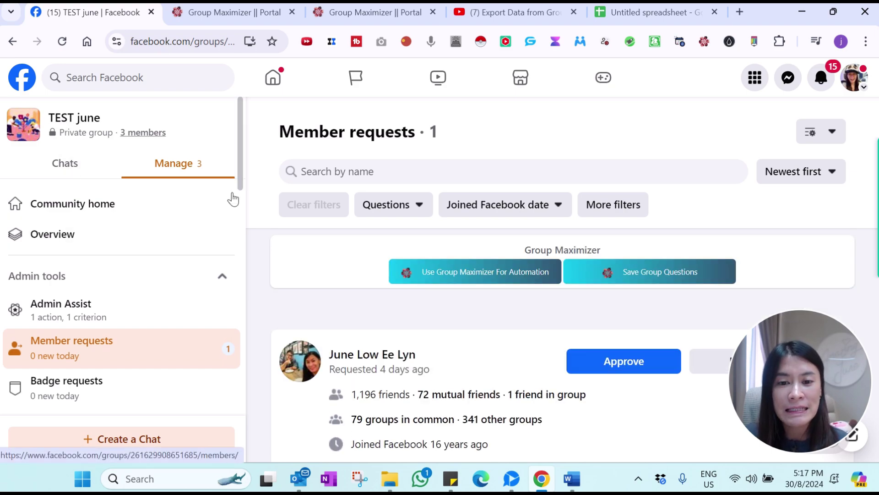
click(476, 273)
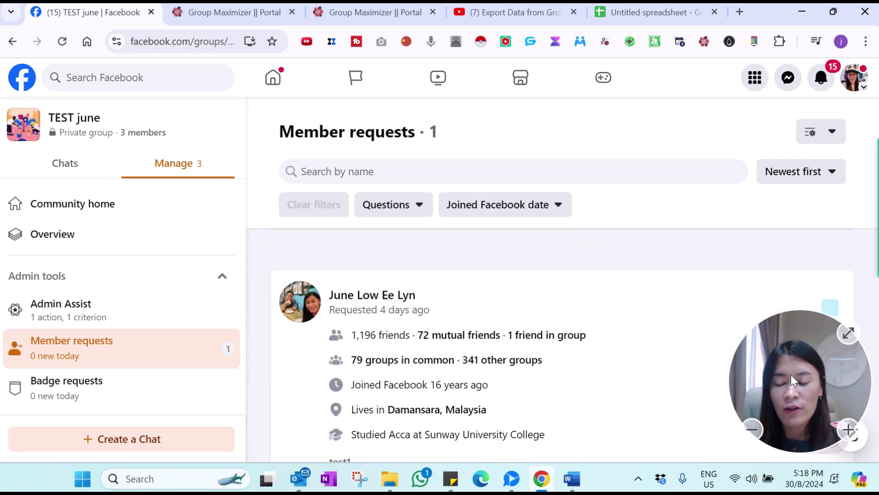
drag(791, 375, 754, 141)
click(831, 309)
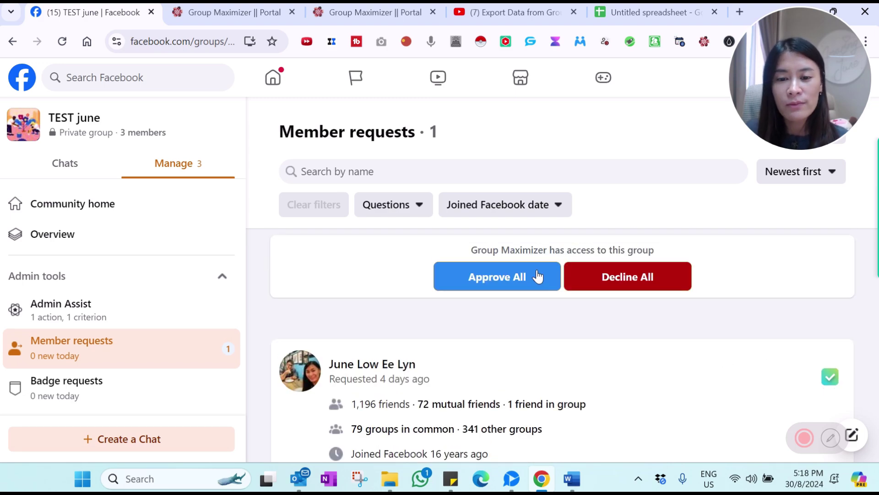
Step: Approve all requests without requiring answers, exporting to 'Testing FB Group (June Test)'
click(480, 283)
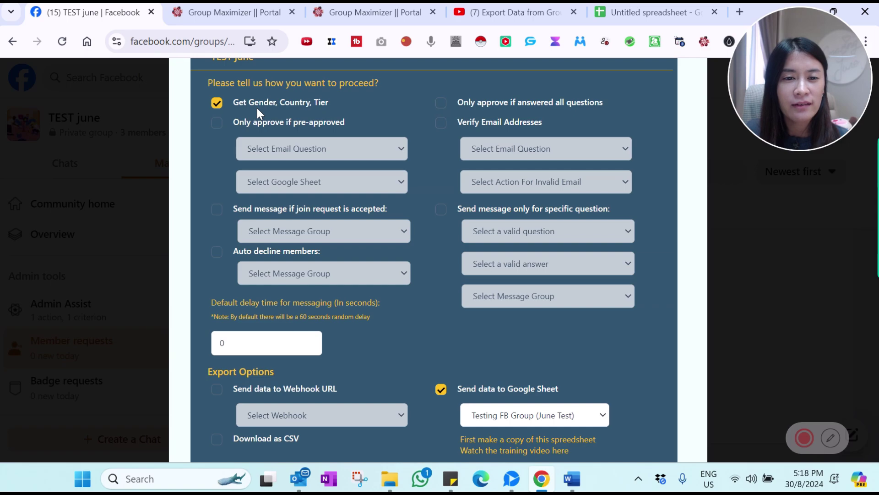
click(442, 104)
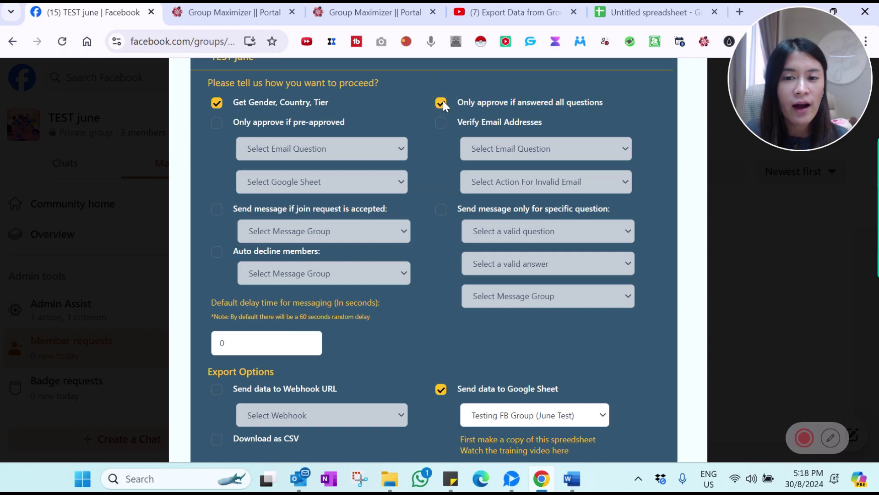
click(442, 103)
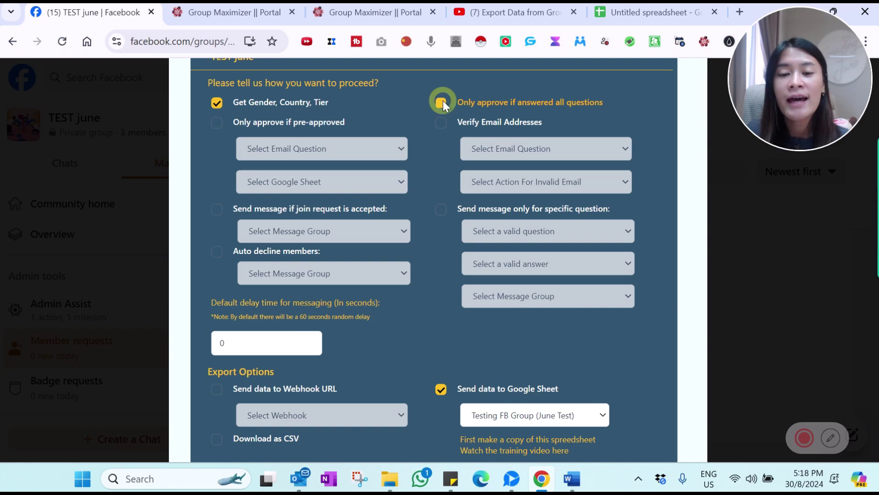
click(579, 415)
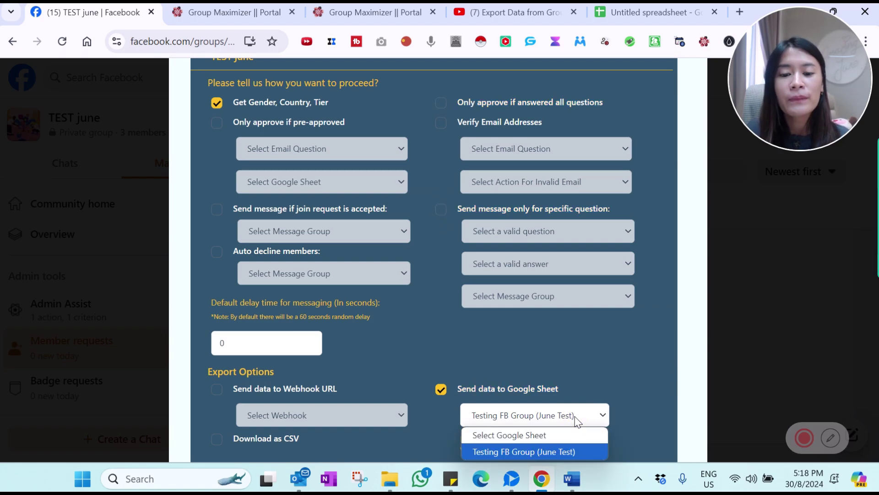
click(553, 452)
key(ctrl+minus)
key(ctrl+minus)
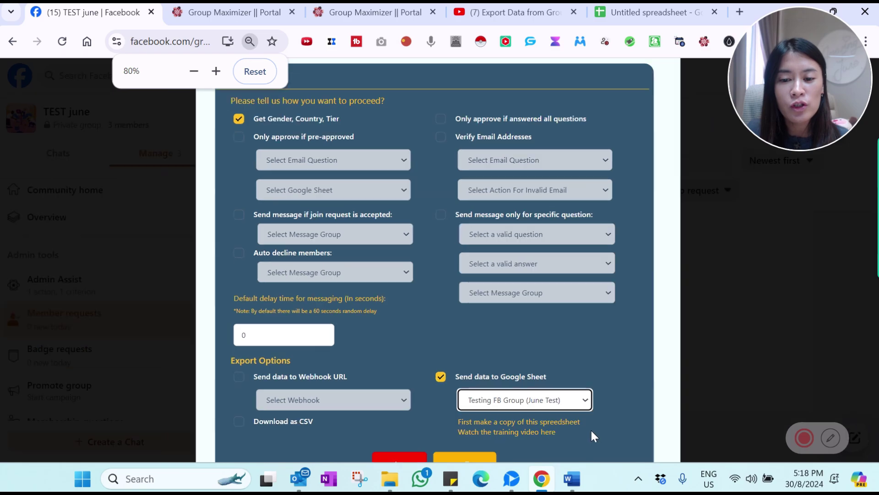
key(ctrl+minus)
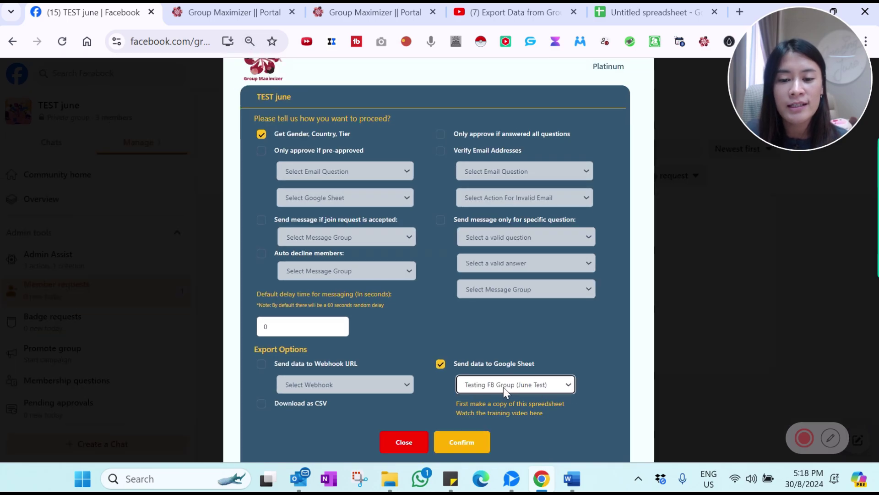
click(457, 444)
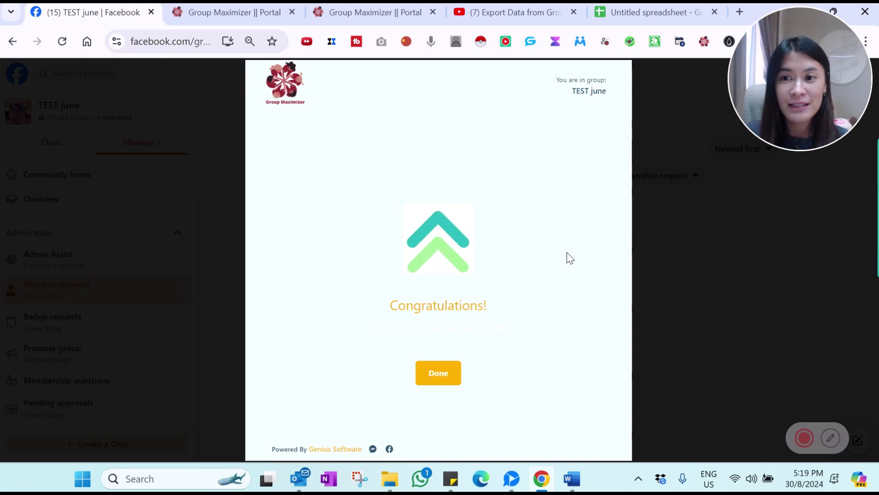
Step: Reload the group page, reopen the web portal, and close both duplicate portal tabs
click(441, 382)
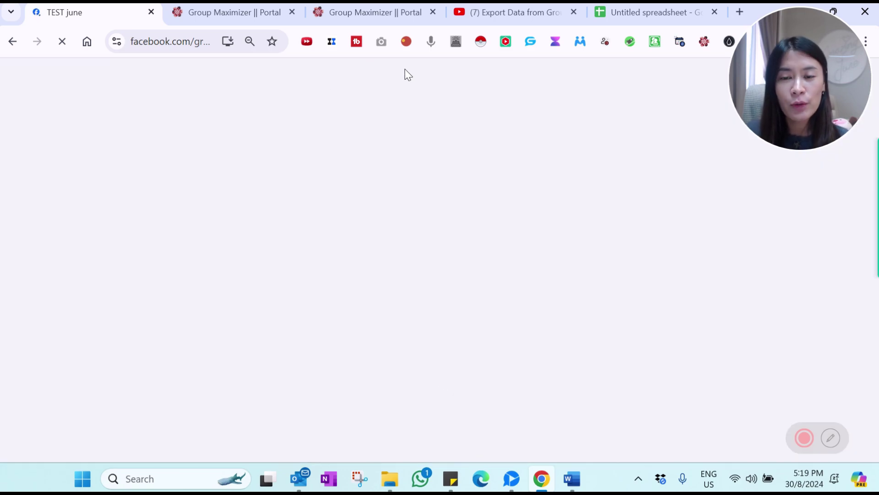
mouse_move(765, 93)
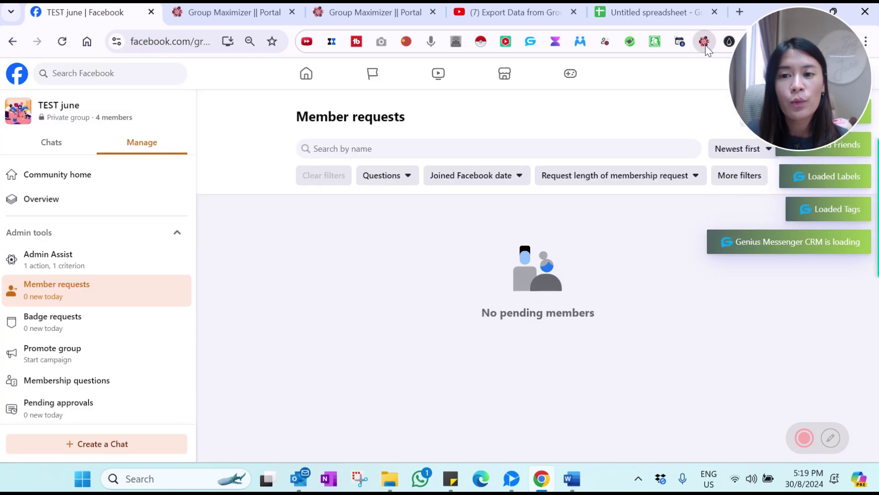
click(704, 42)
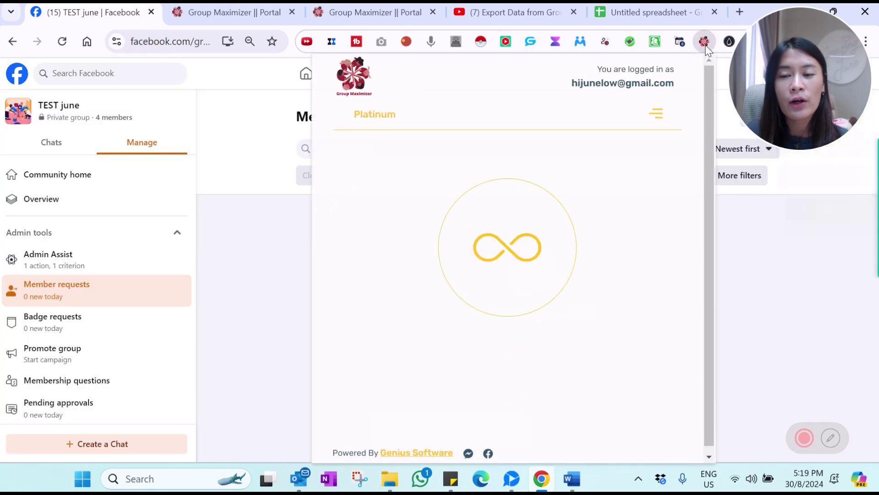
click(657, 116)
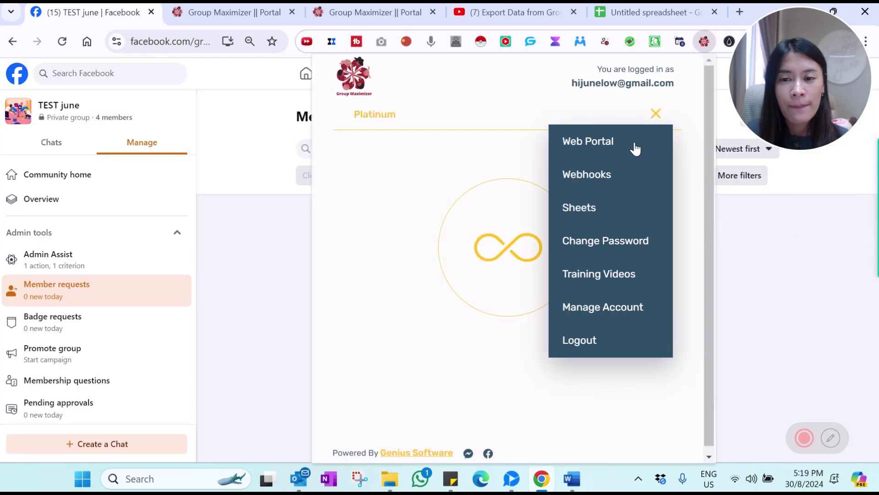
click(593, 142)
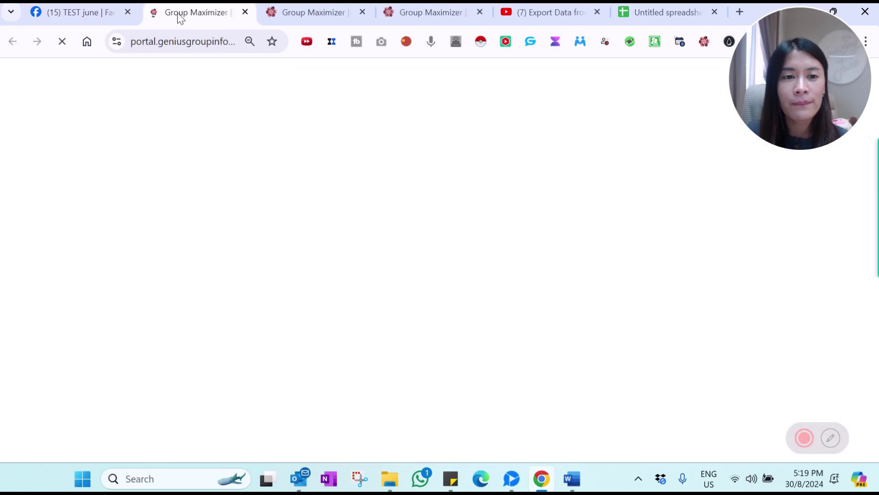
click(364, 13)
click(433, 13)
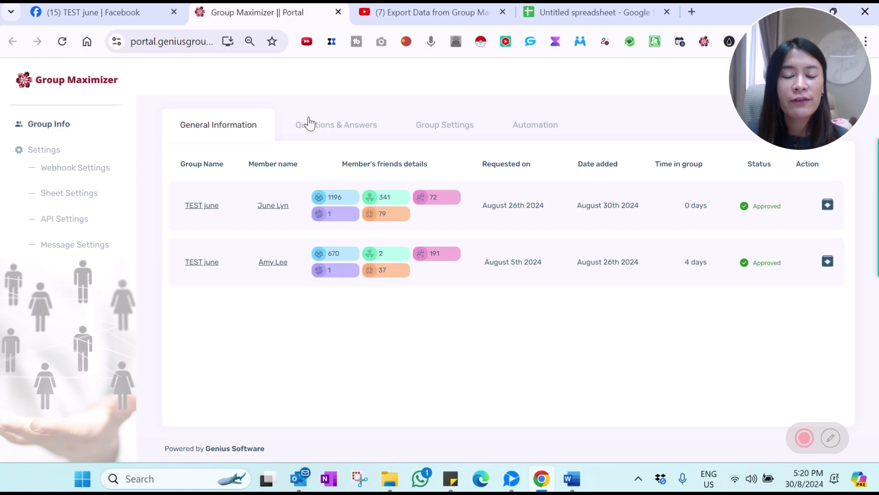
click(274, 205)
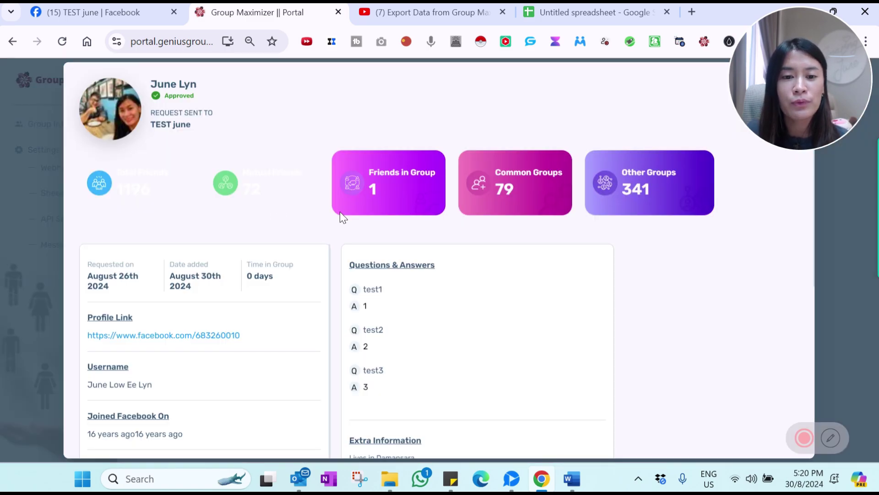
scroll(399, 268, down, 2)
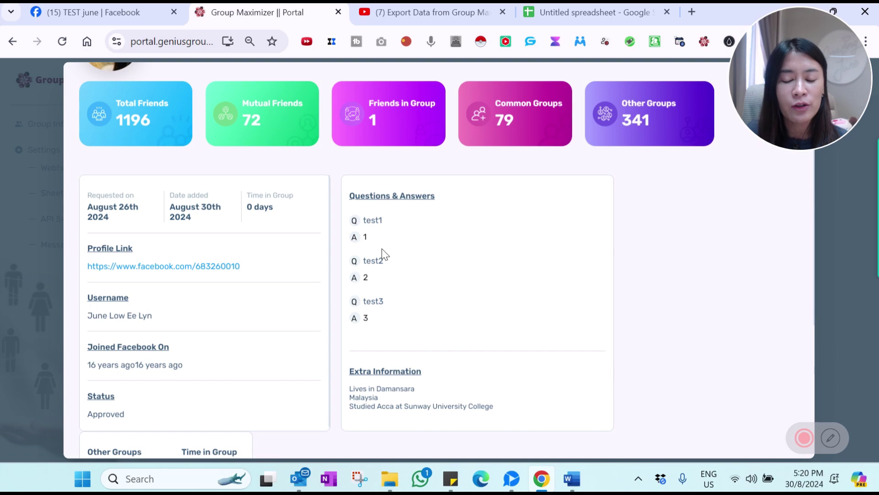
scroll(382, 253, down, 2)
scroll(384, 255, up, 2)
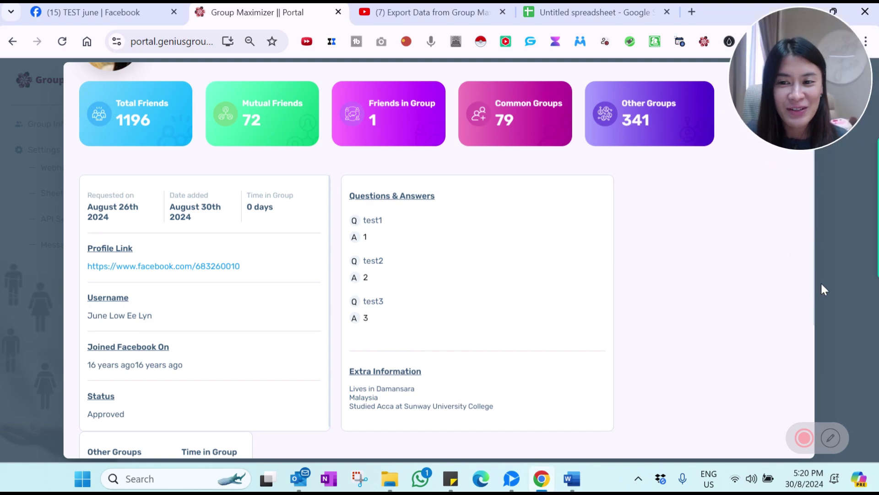
scroll(756, 249, down, 5)
scroll(675, 226, up, 7)
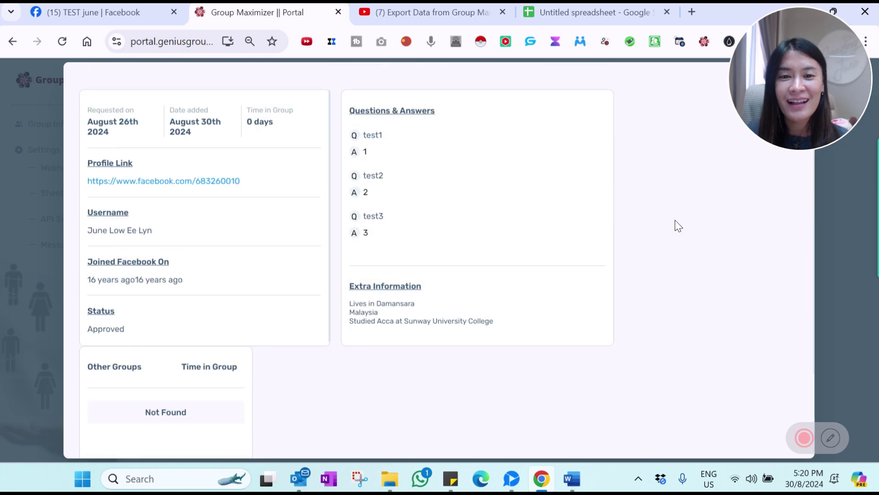
click(37, 107)
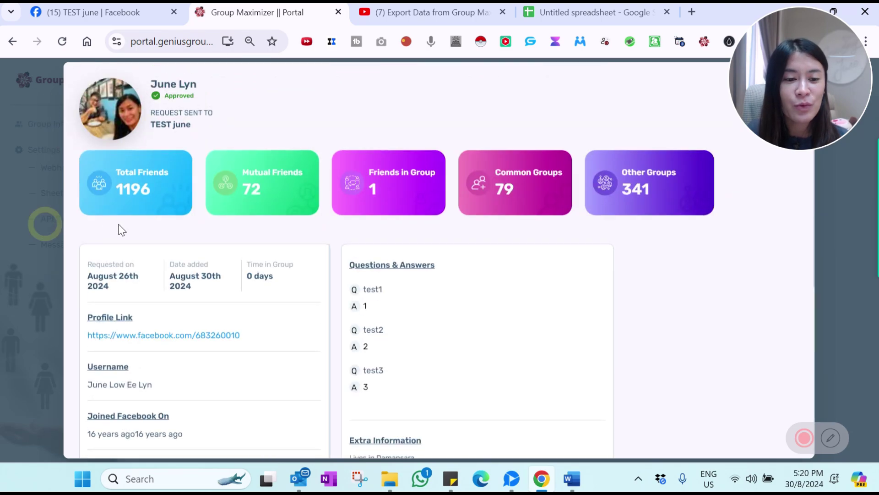
click(18, 43)
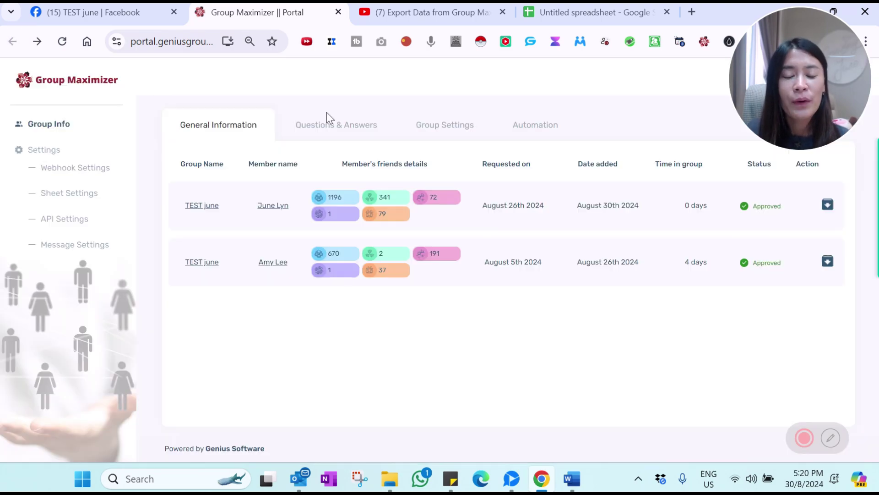
Step: Show the Automation tab listing the 'Welcome for our new member' post
click(339, 130)
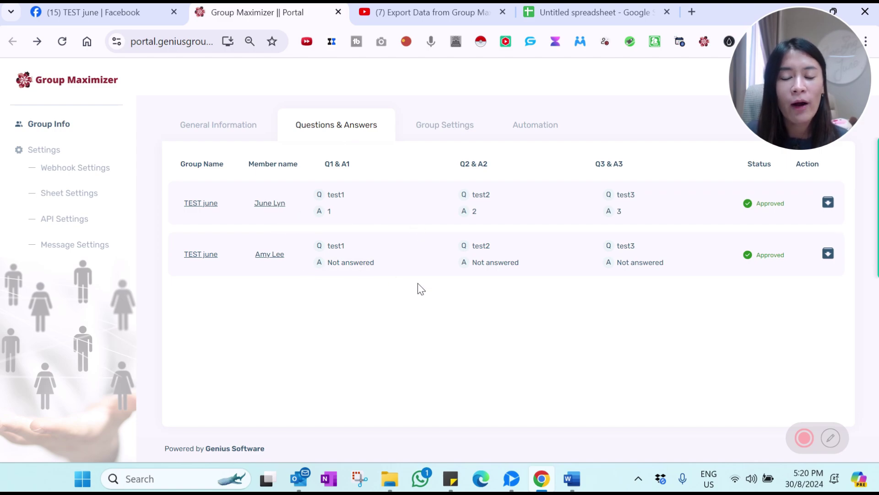
click(526, 133)
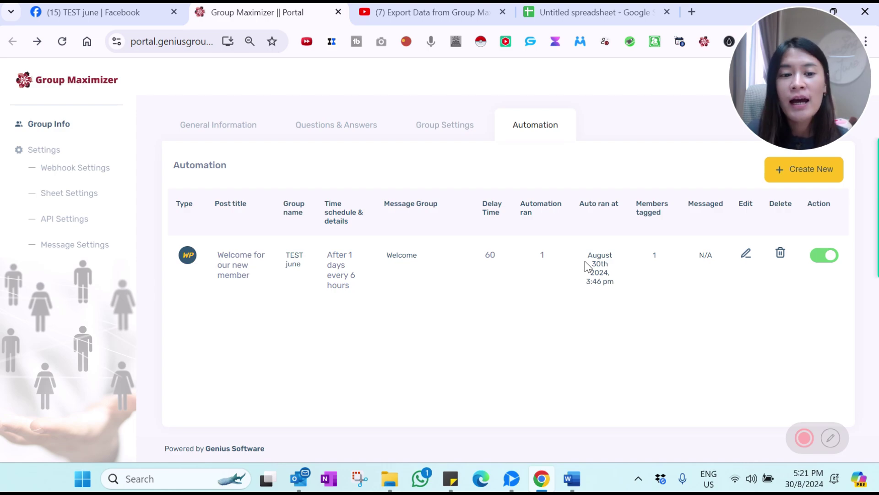
Step: Review the welcome post's settings: every 6 hours, members 1 day in group
click(747, 255)
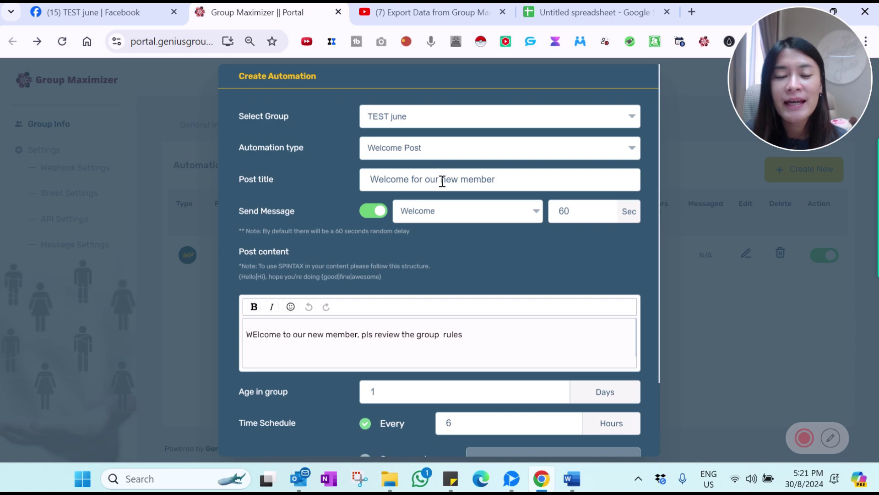
click(356, 185)
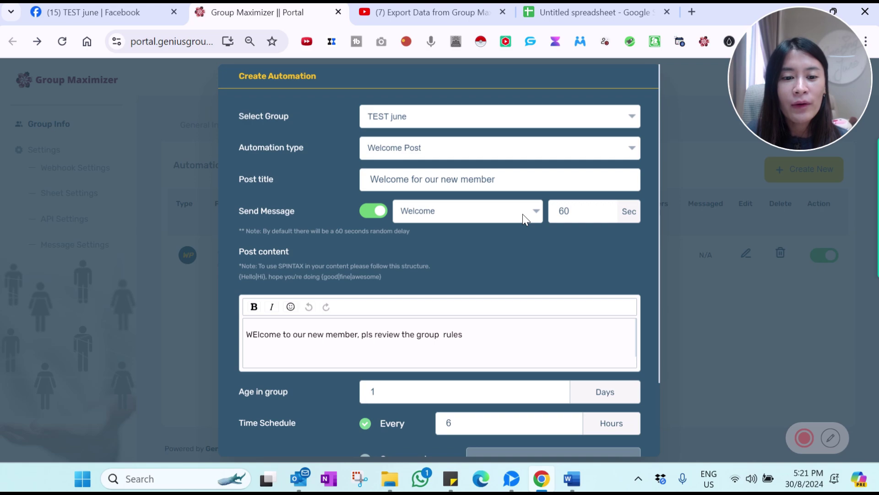
scroll(523, 213, down, 2)
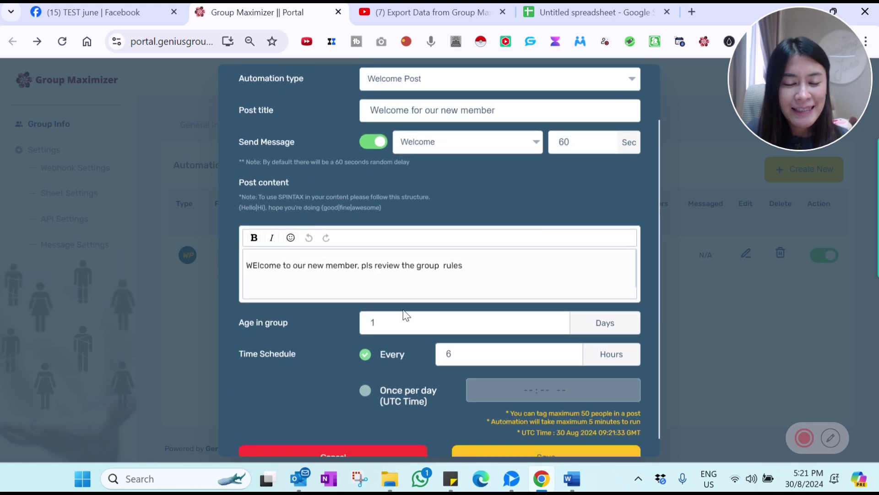
scroll(367, 274, down, 1)
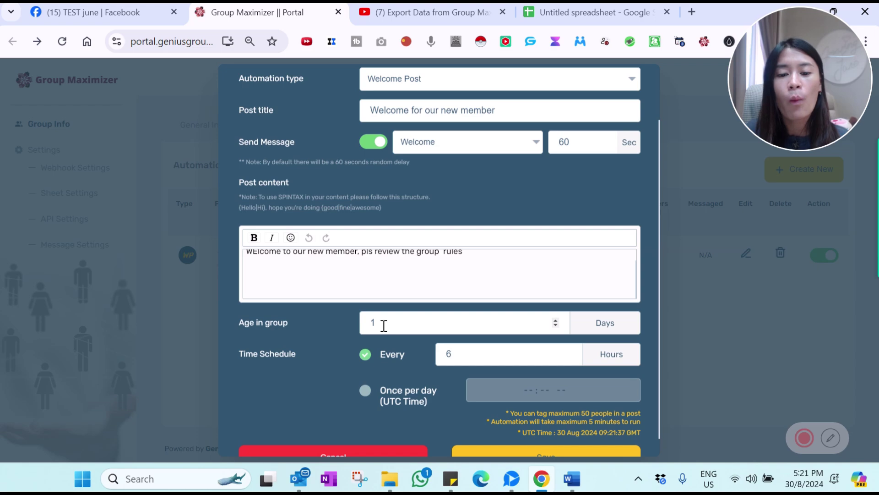
scroll(335, 349, down, 1)
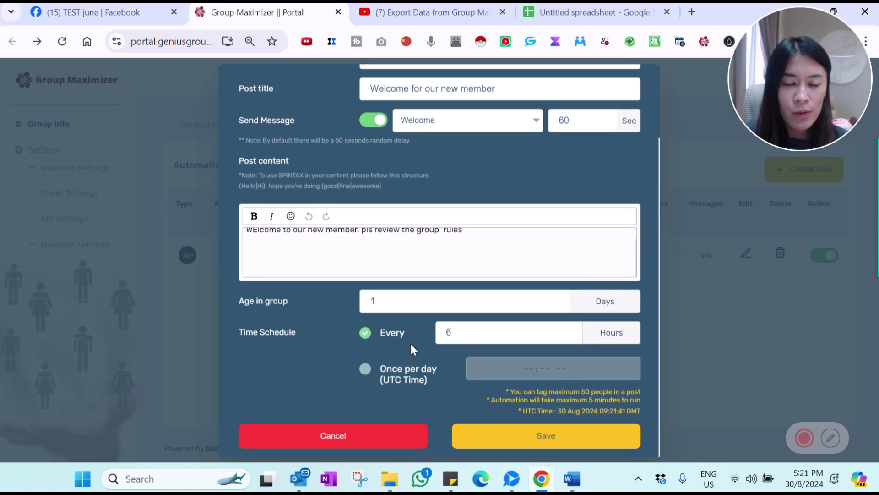
scroll(411, 347, up, 3)
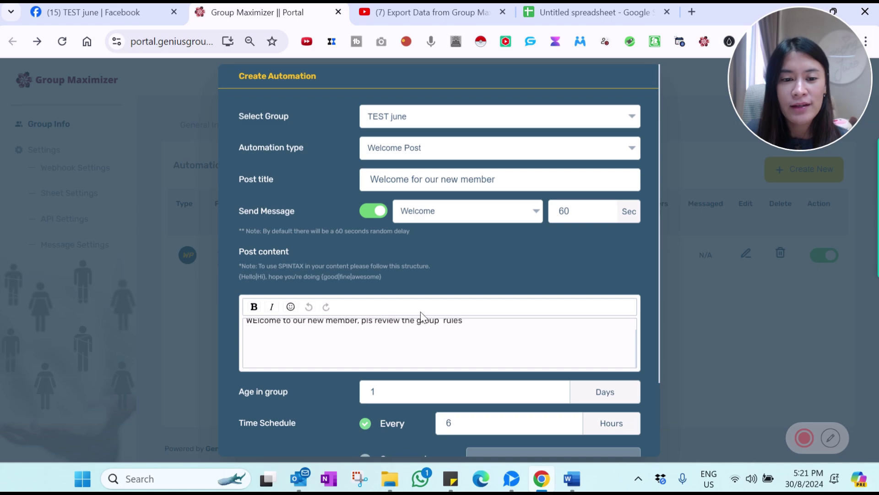
scroll(548, 304, down, 3)
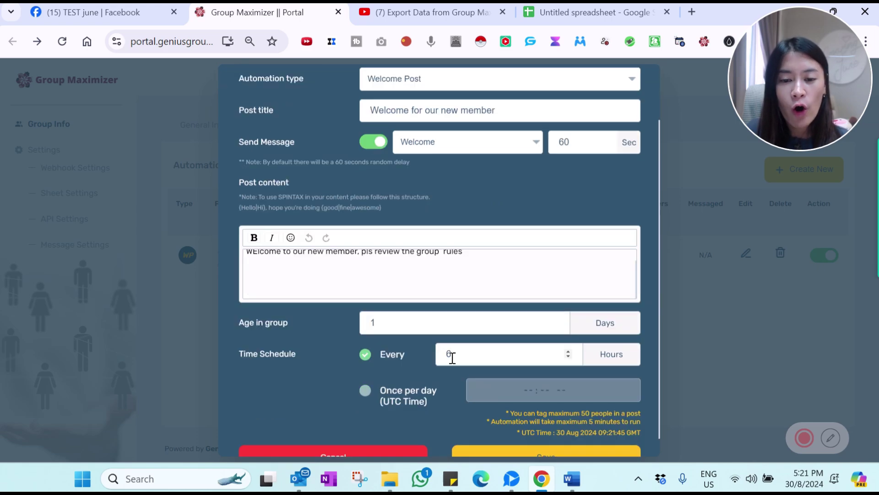
scroll(485, 348, up, 3)
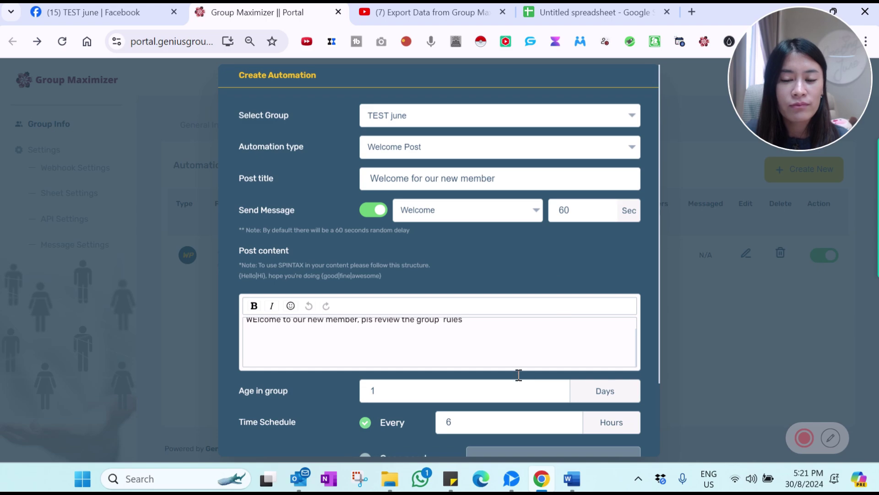
scroll(549, 350, down, 3)
scroll(534, 335, up, 3)
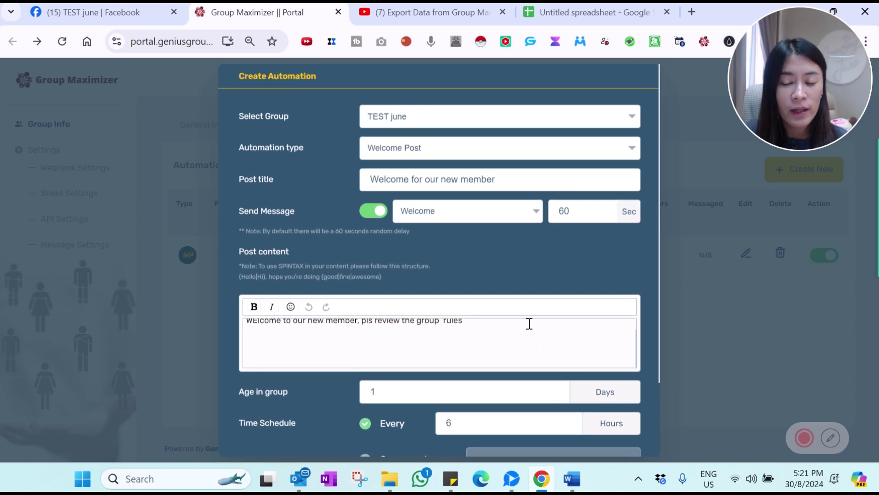
scroll(529, 324, down, 2)
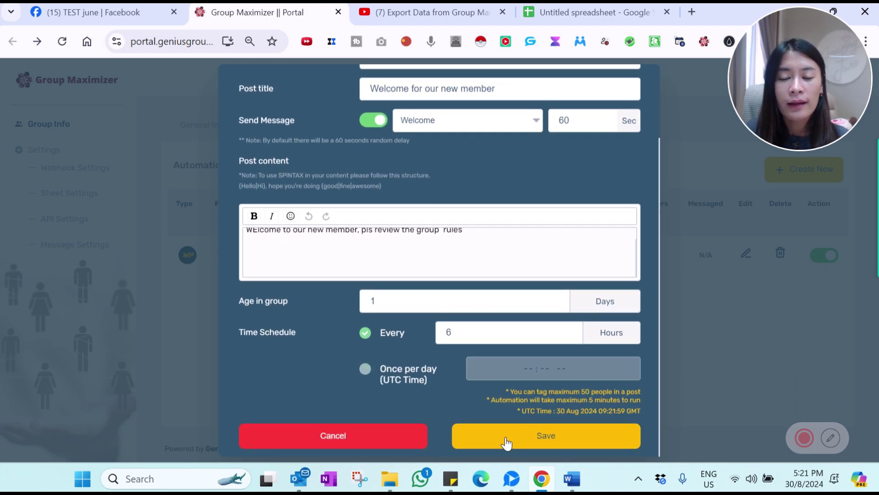
Step: Save the automation, check Webhook Settings and Group Info, then view the TEST june feed
click(507, 444)
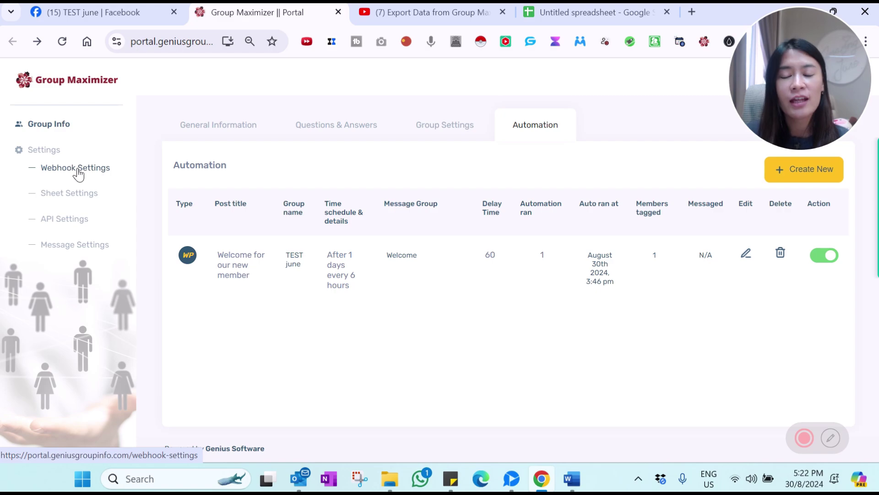
click(78, 171)
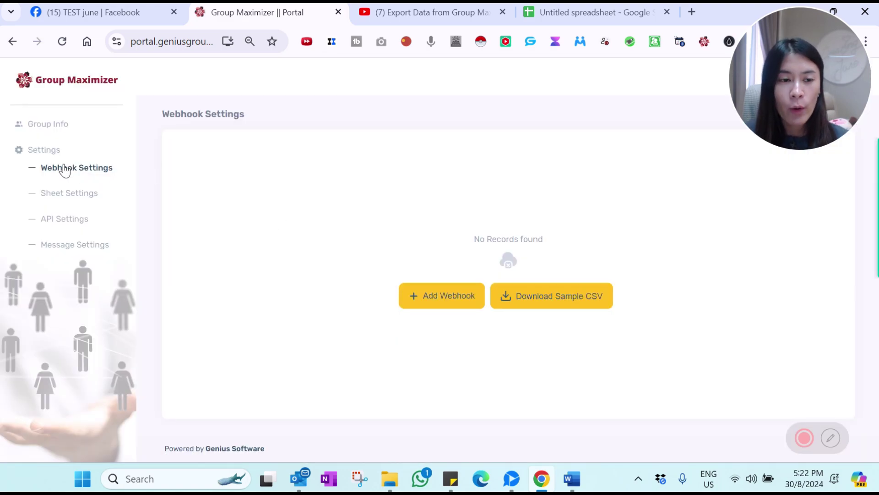
click(40, 124)
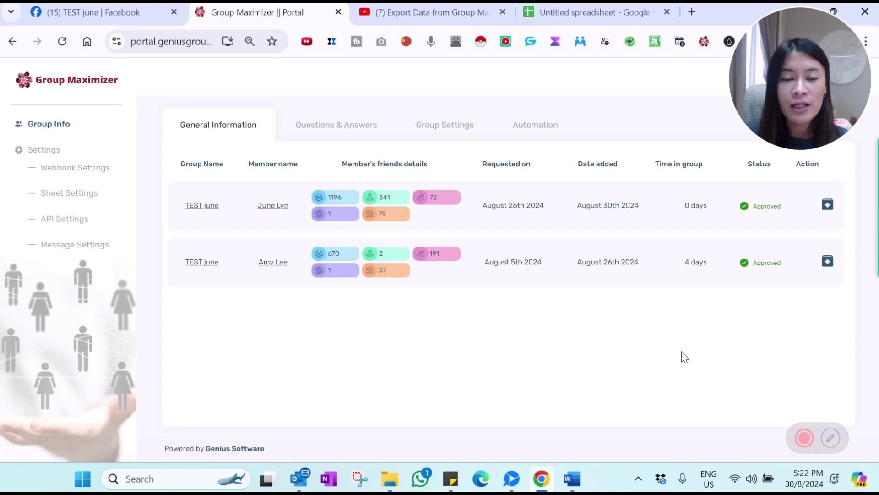
click(804, 440)
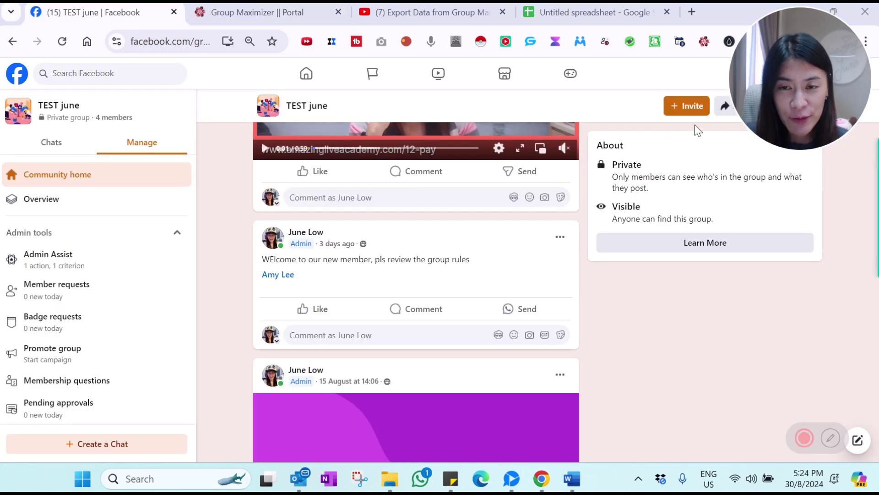
drag(738, 137, 722, 249)
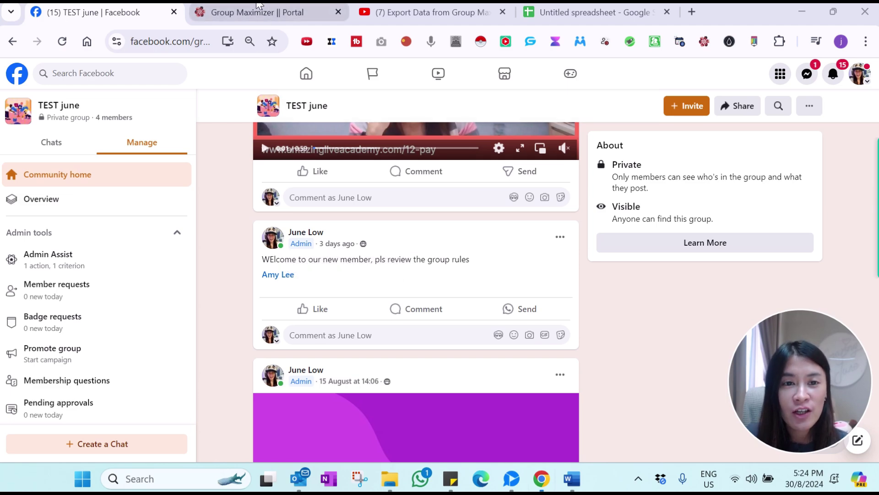
click(257, 12)
click(547, 128)
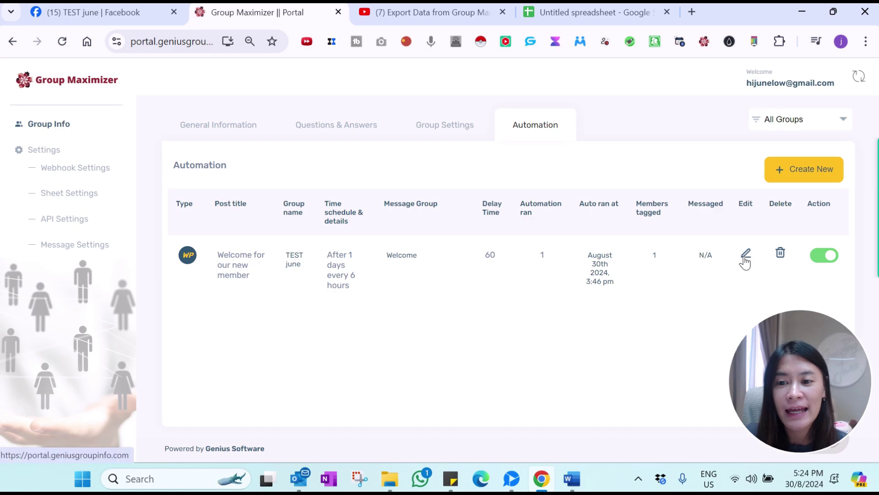
click(745, 254)
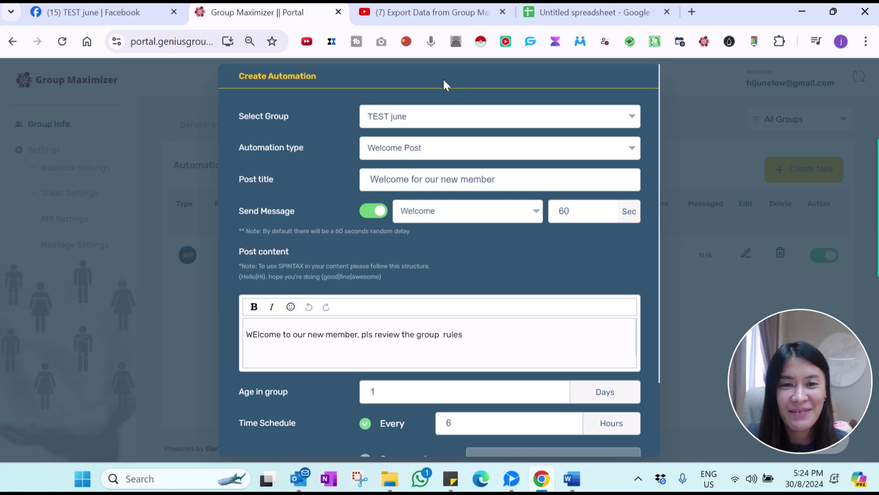
click(112, 18)
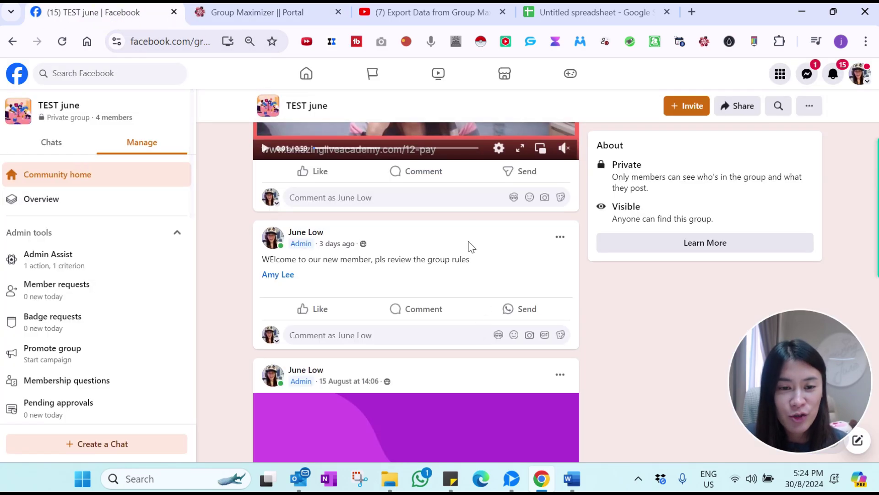
drag(471, 259, 270, 265)
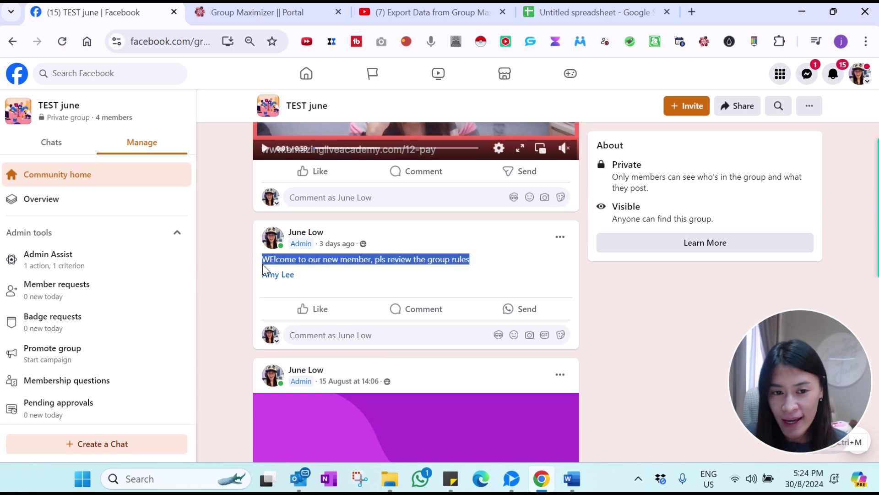
click(255, 13)
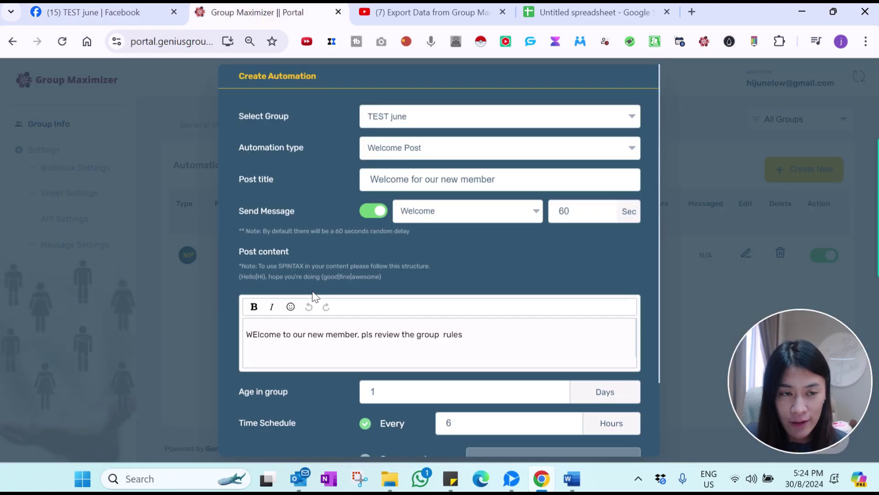
click(102, 10)
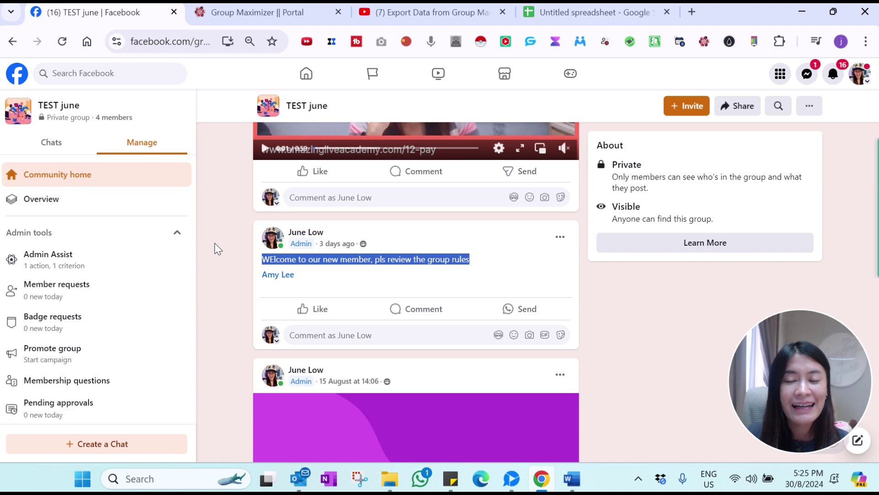
click(257, 9)
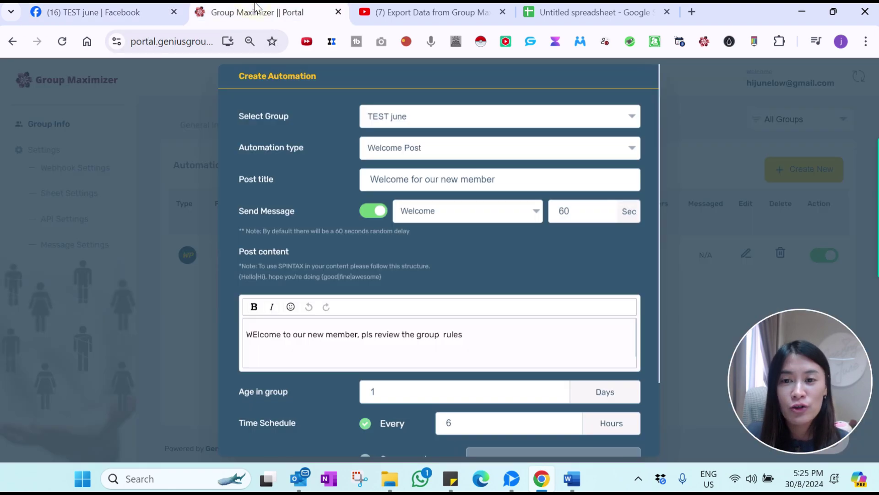
Step: Open a fresh web portal tab from the extension menu after briefly visiting Webhooks
click(705, 42)
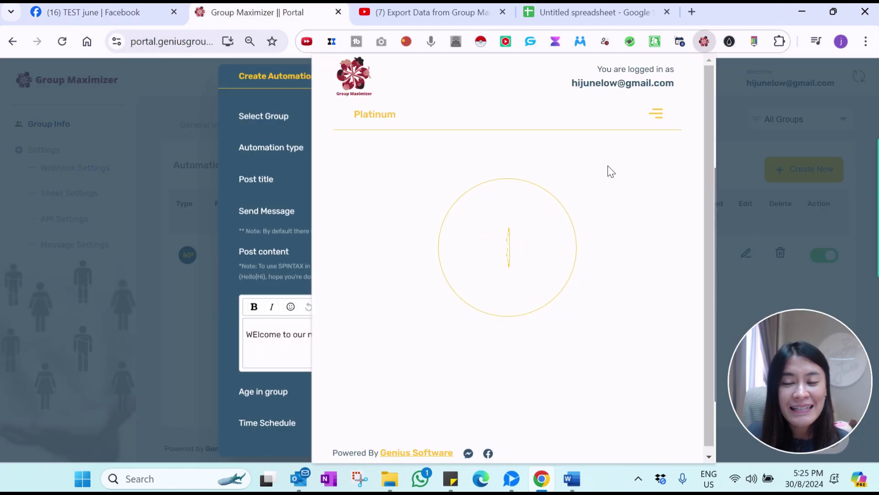
click(658, 115)
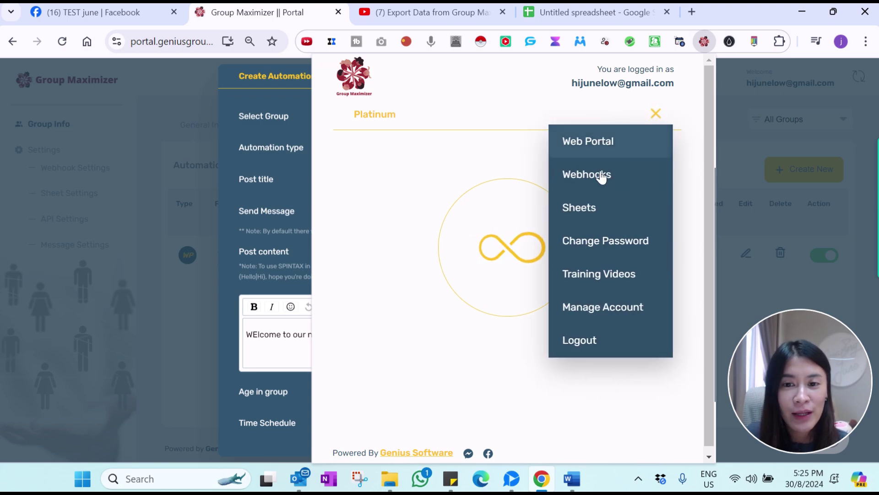
click(598, 174)
click(661, 113)
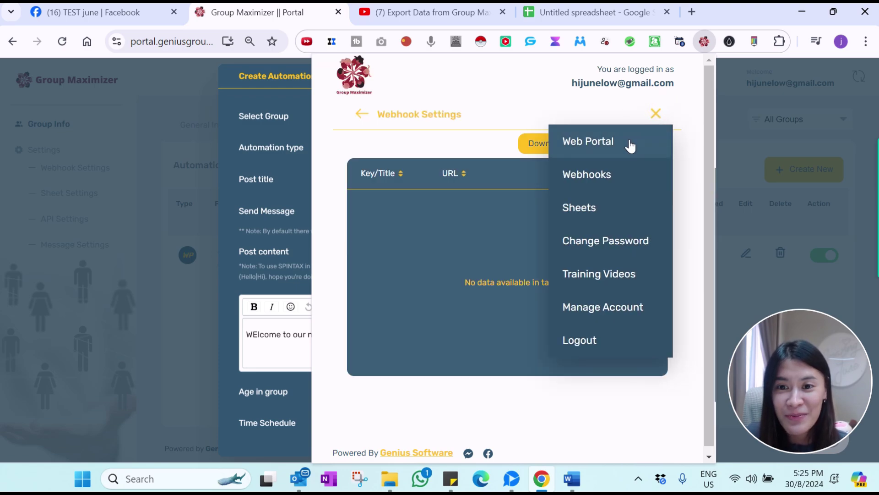
click(630, 142)
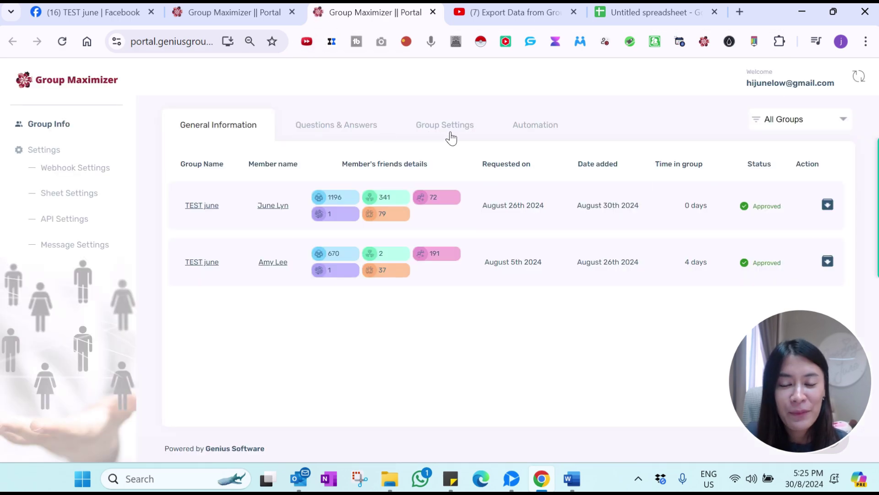
Step: From Sheet Settings, view the linked Testing FB Group (June Test) sheet, then return to the portal
click(65, 192)
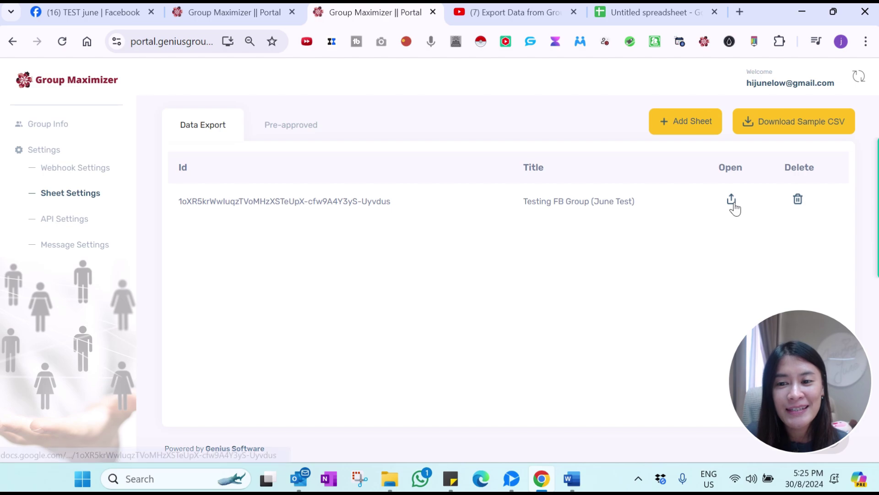
click(734, 201)
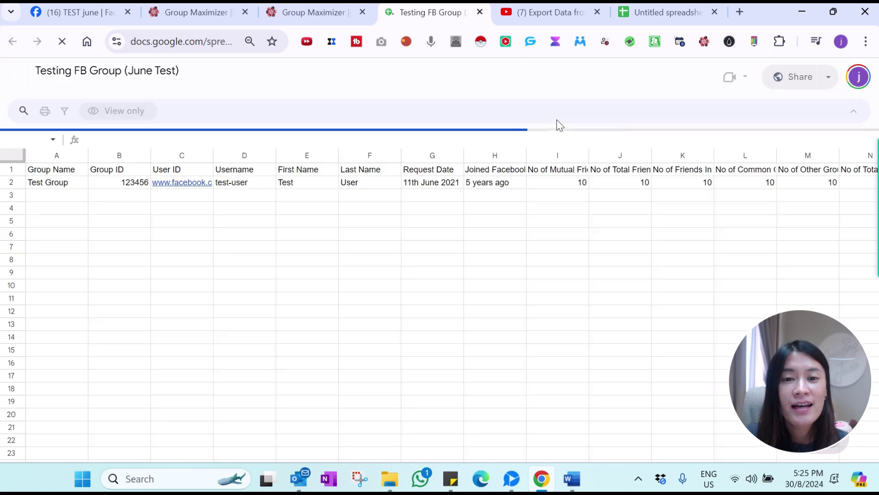
click(229, 222)
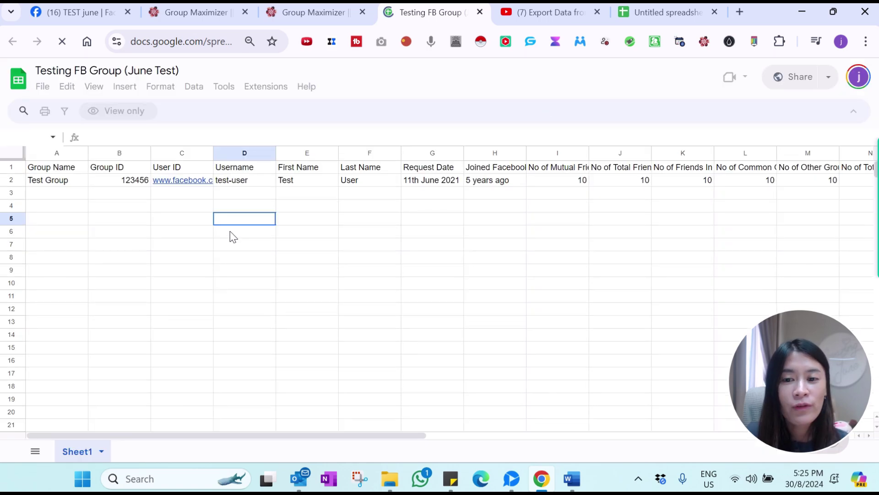
click(52, 183)
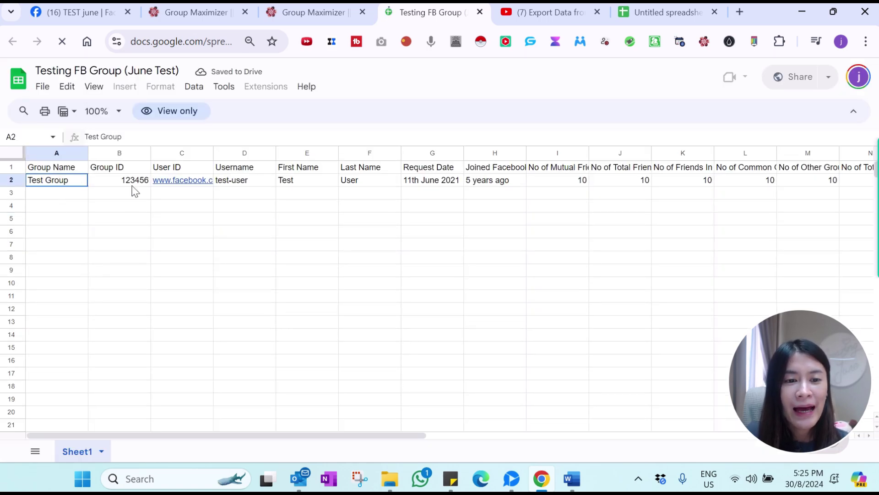
drag(308, 436, 319, 436)
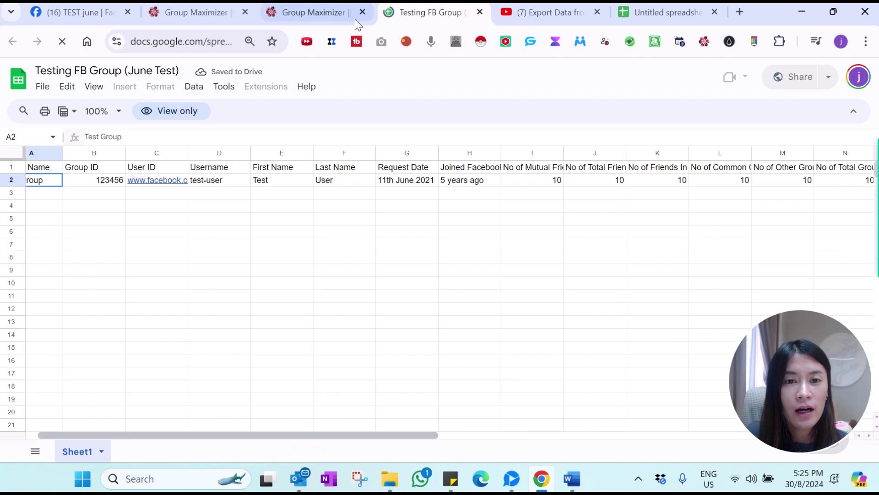
click(304, 17)
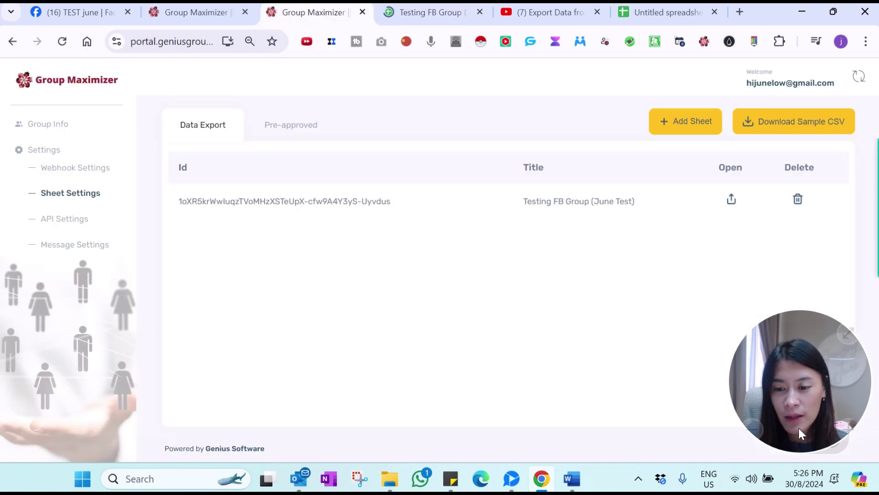
mouse_move(800, 438)
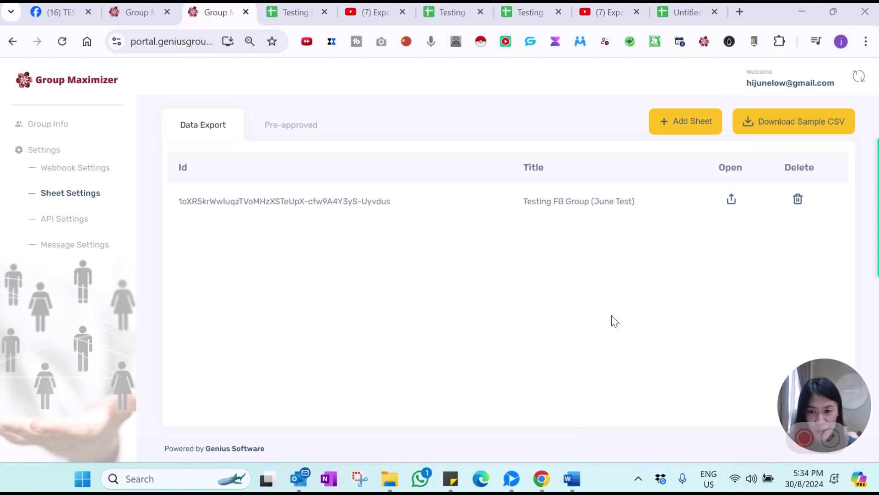
Step: Reopen the export sheet and select the exported TEST june member row 3
click(731, 201)
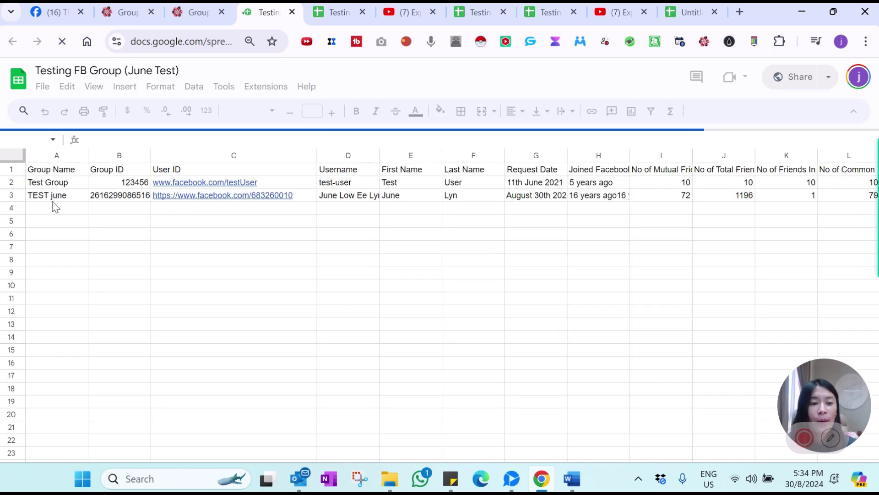
click(18, 197)
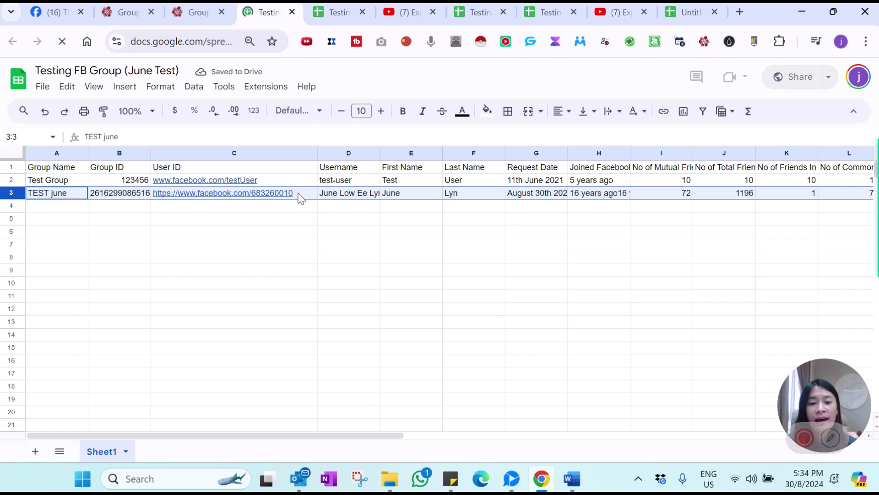
click(485, 435)
click(720, 434)
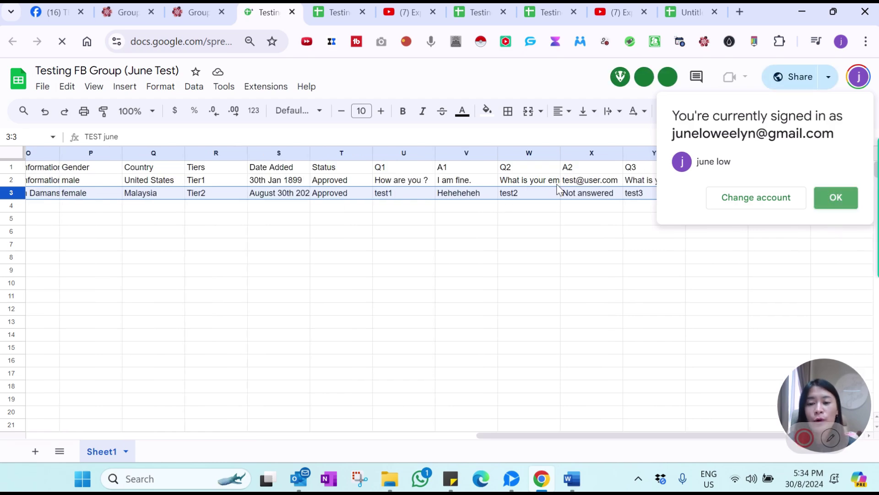
Step: Dismiss the account notice and check the Q2 header in W1 and the answer test2 in W3
click(836, 197)
click(531, 166)
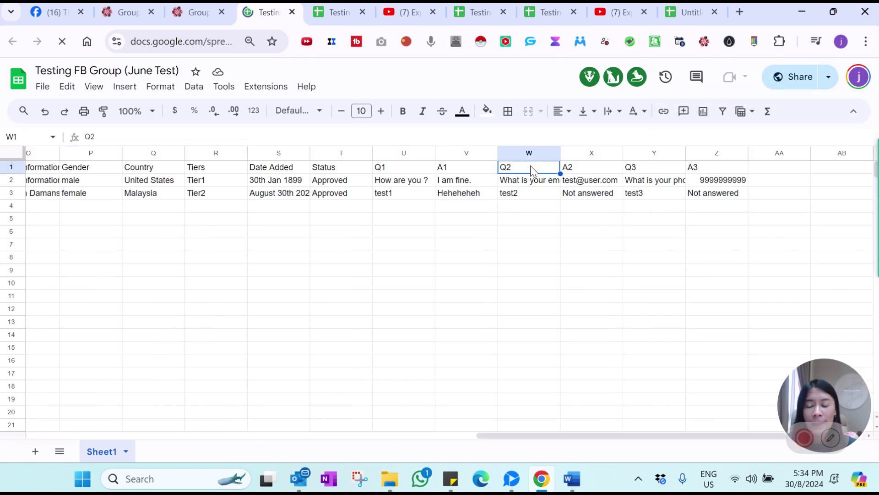
click(533, 195)
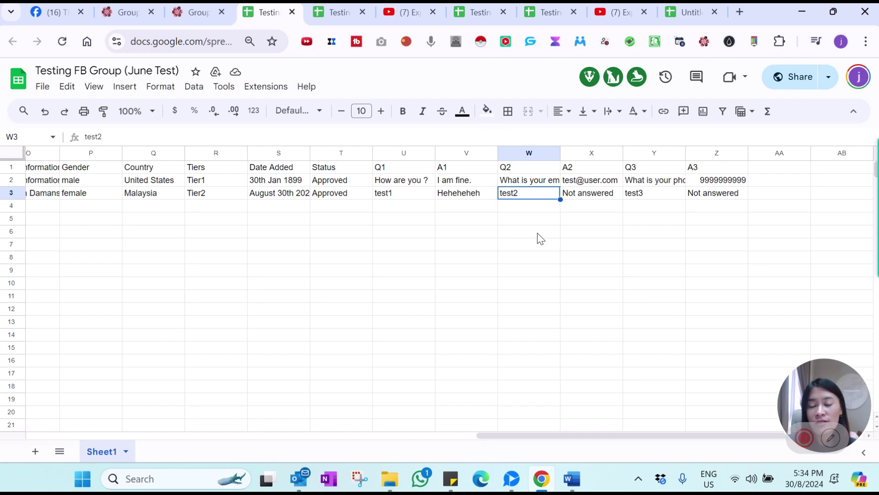
drag(513, 433, 272, 447)
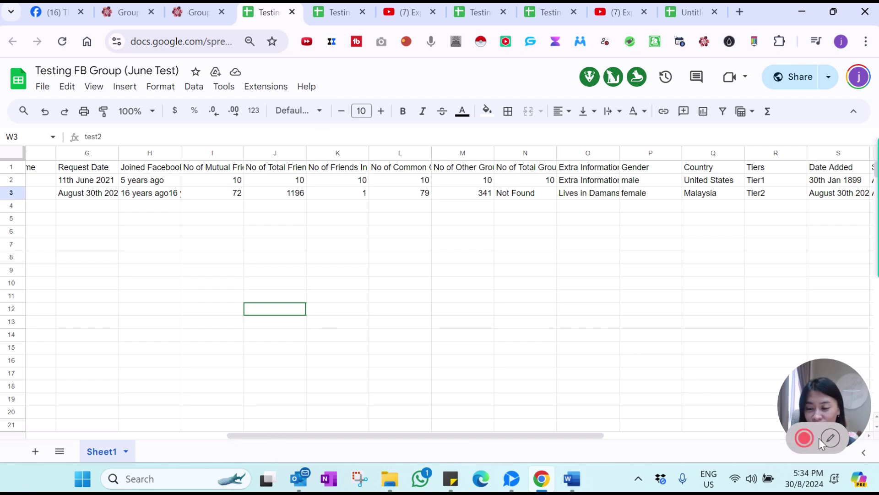
click(856, 374)
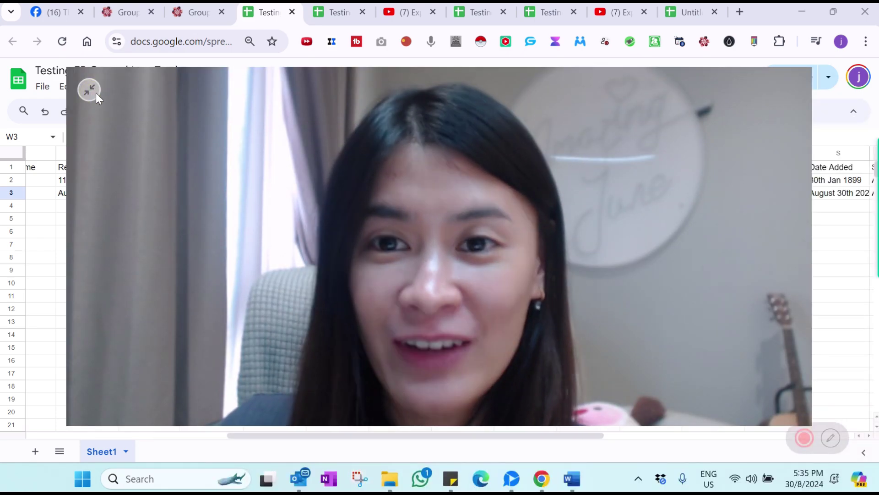
Step: Switch back to the Facebook tab and go to the TEST june group's community home
click(90, 90)
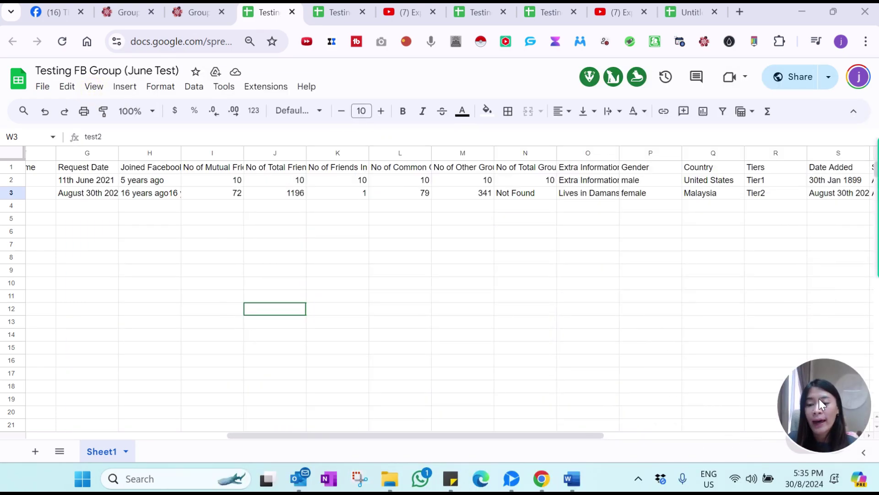
click(855, 438)
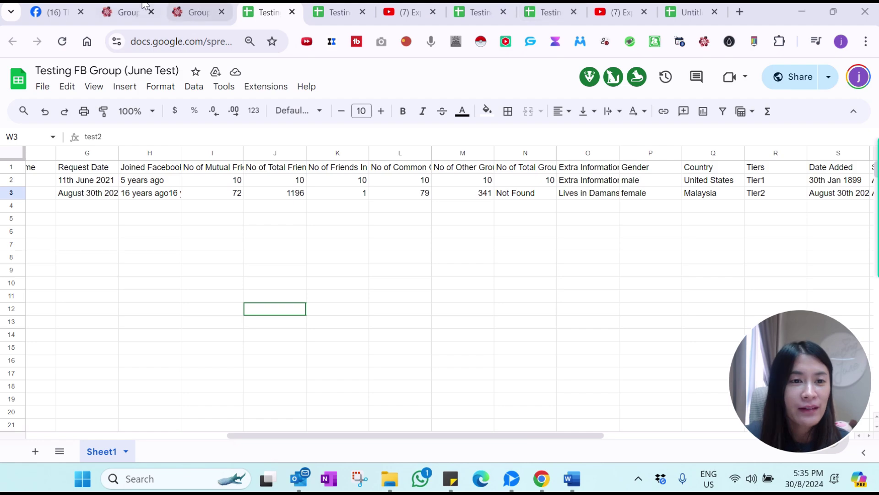
click(54, 12)
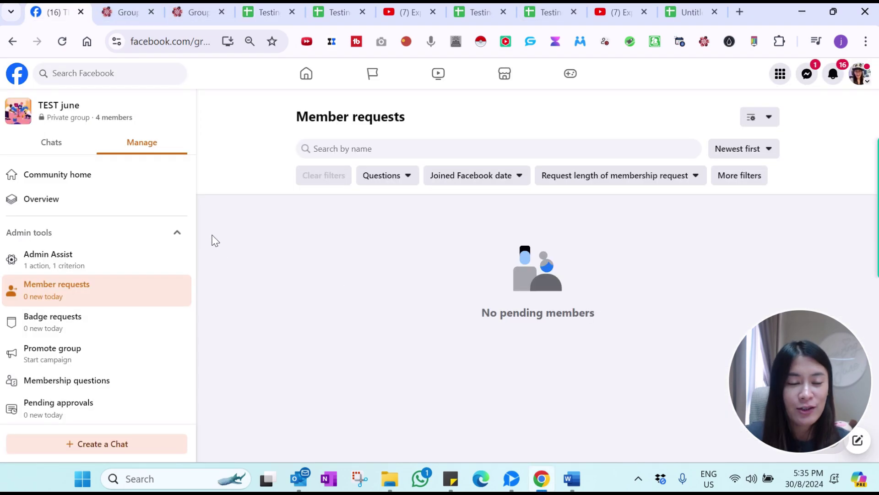
click(84, 181)
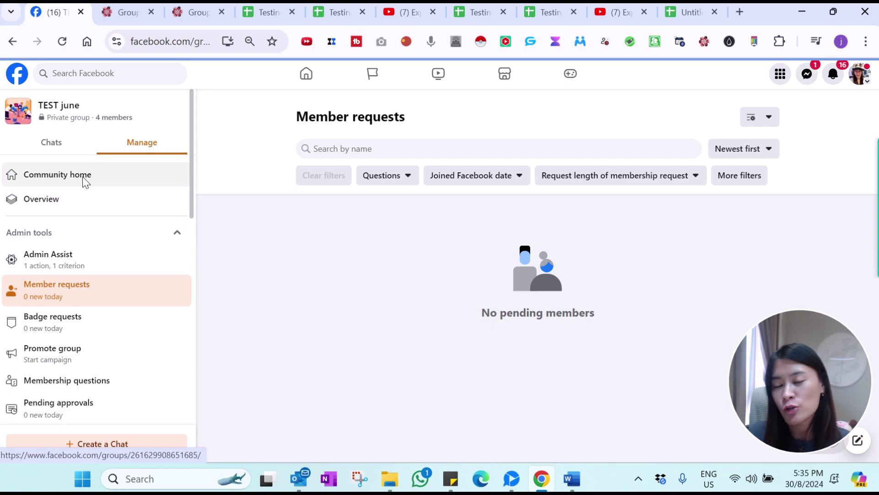